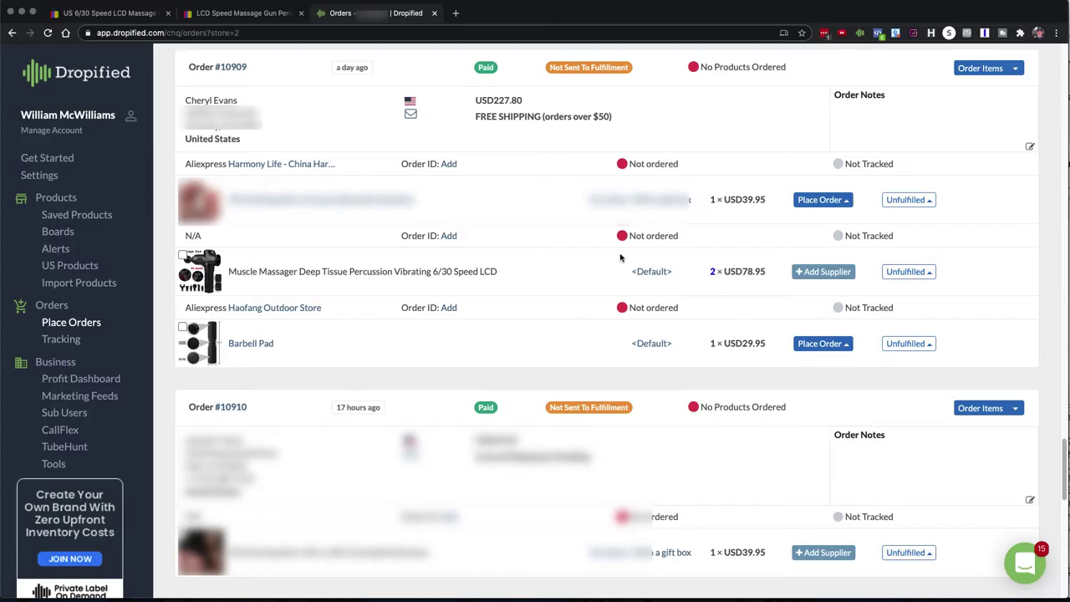
Step: Open the Select Product supplier form for the Muscle Massager item of order #10909
click(824, 272)
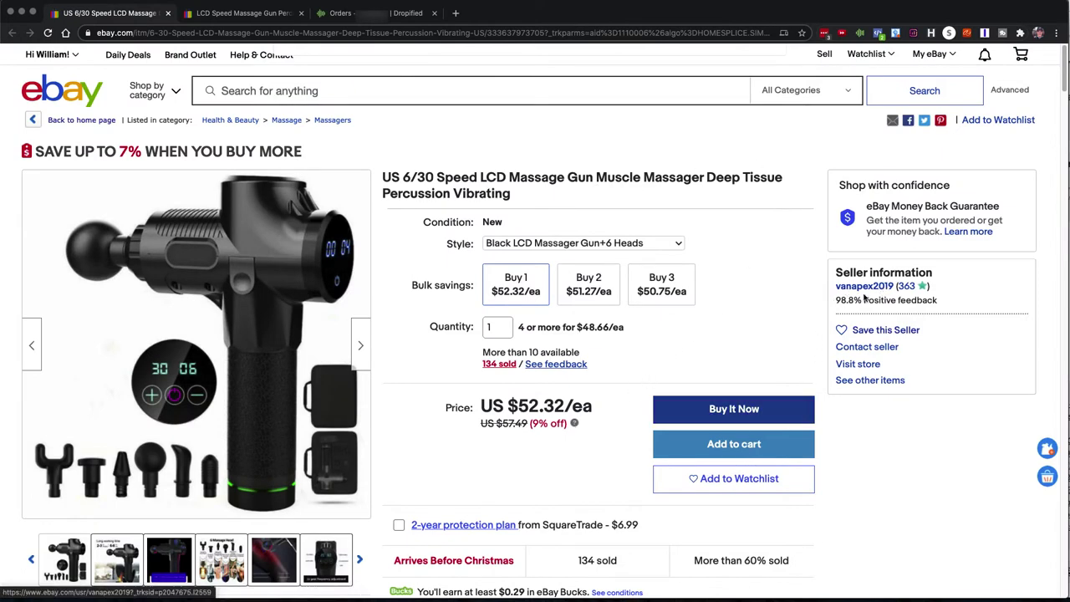
Step: Scroll the first eBay massage gun listing to check the seller's item location
scroll(629, 423, down, 1)
scroll(629, 423, down, 1)
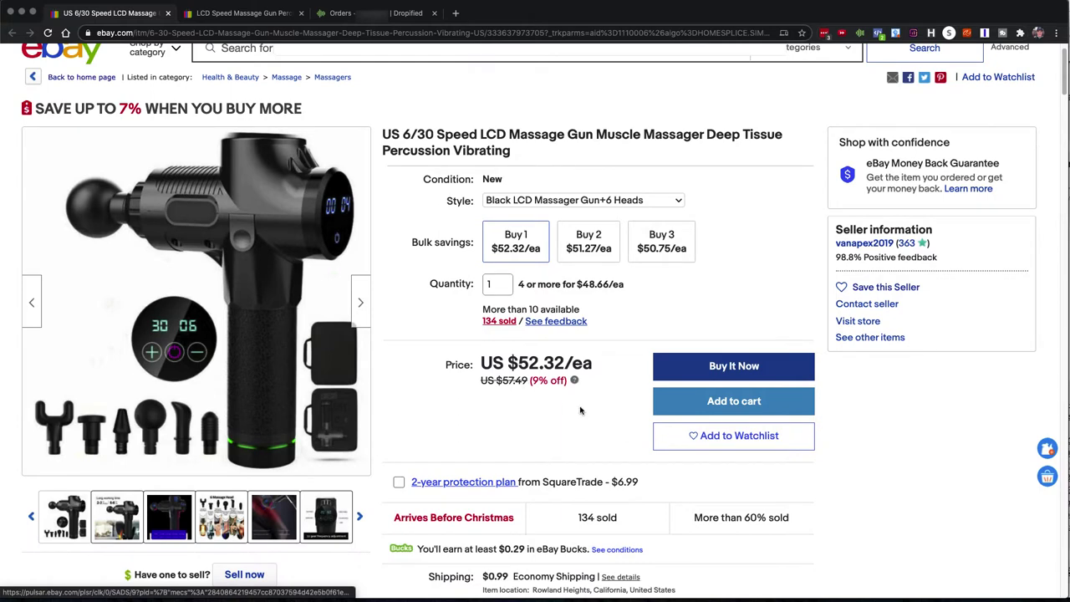
scroll(623, 422, down, 1)
scroll(619, 422, down, 1)
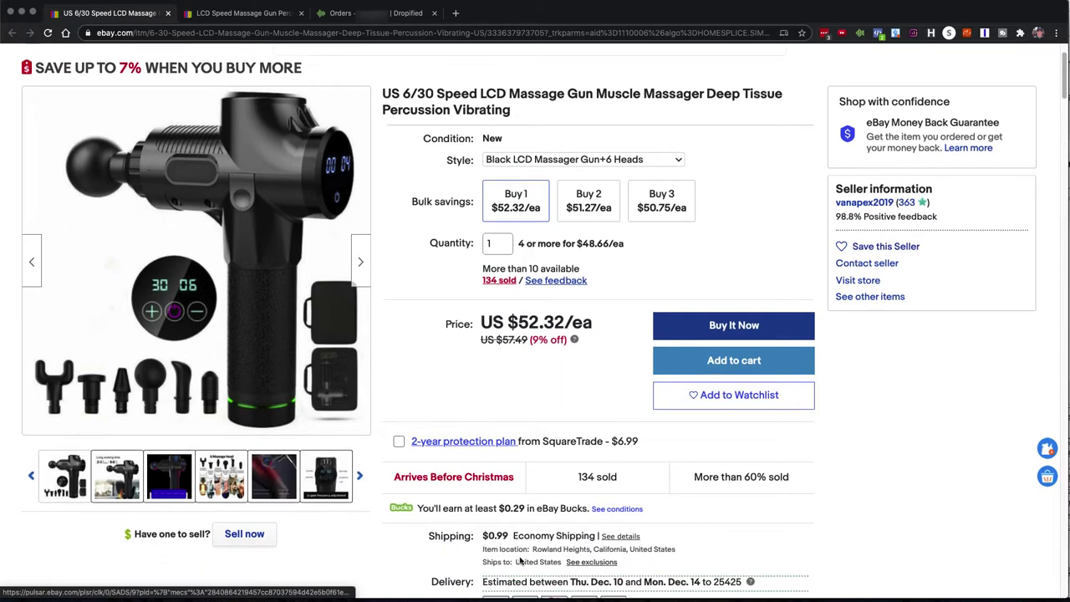
drag(534, 549, 579, 551)
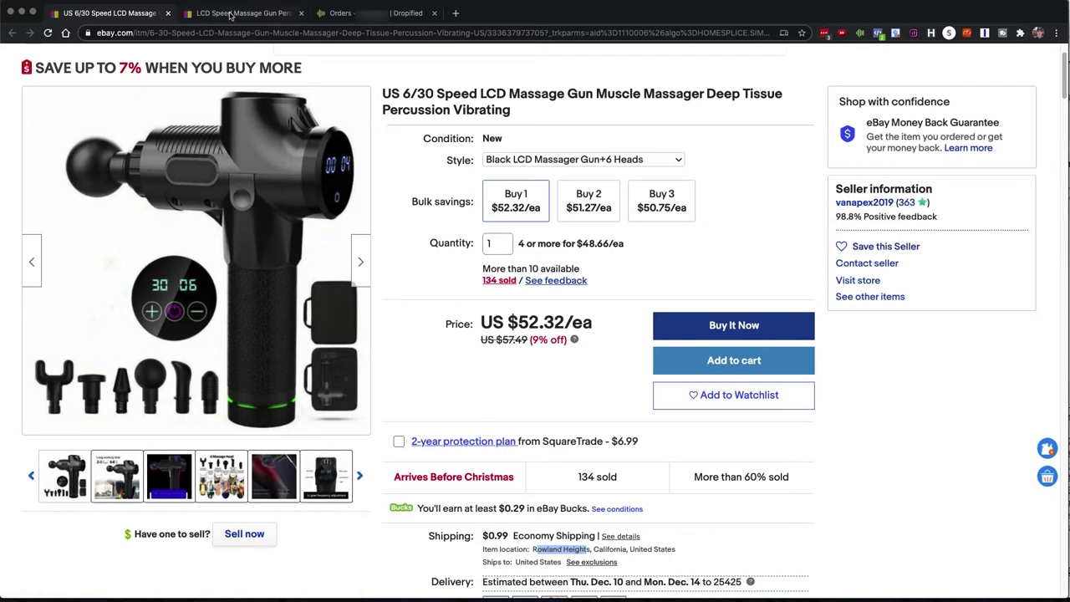
Step: Switch to the LCD Speed Massage Gun listing at US $52.89 and check its item location
click(231, 13)
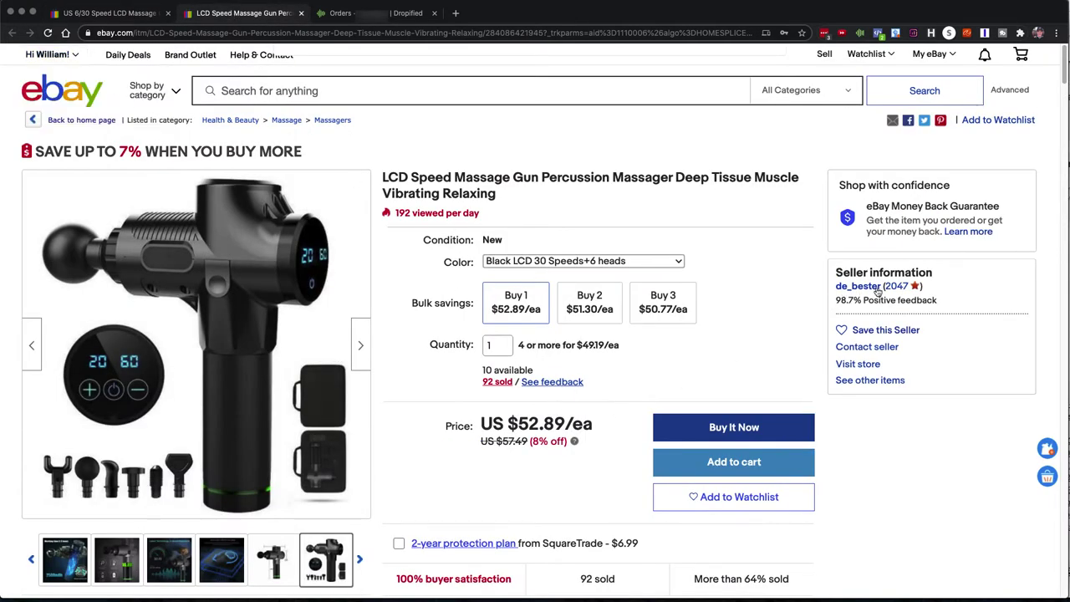
scroll(613, 433, down, 3)
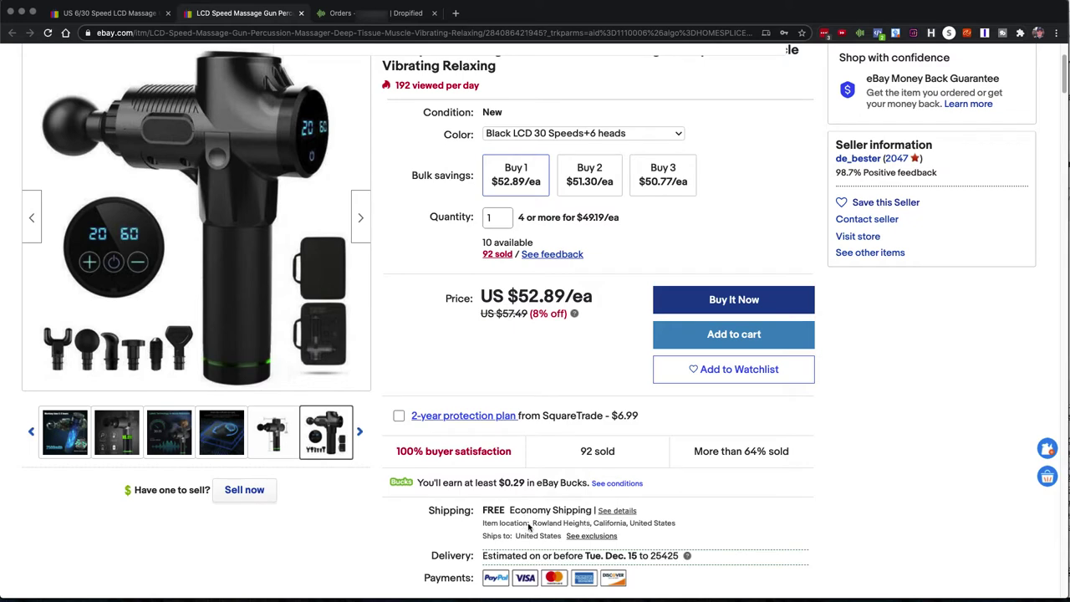
drag(530, 526, 597, 525)
click(495, 511)
scroll(568, 371, up, 3)
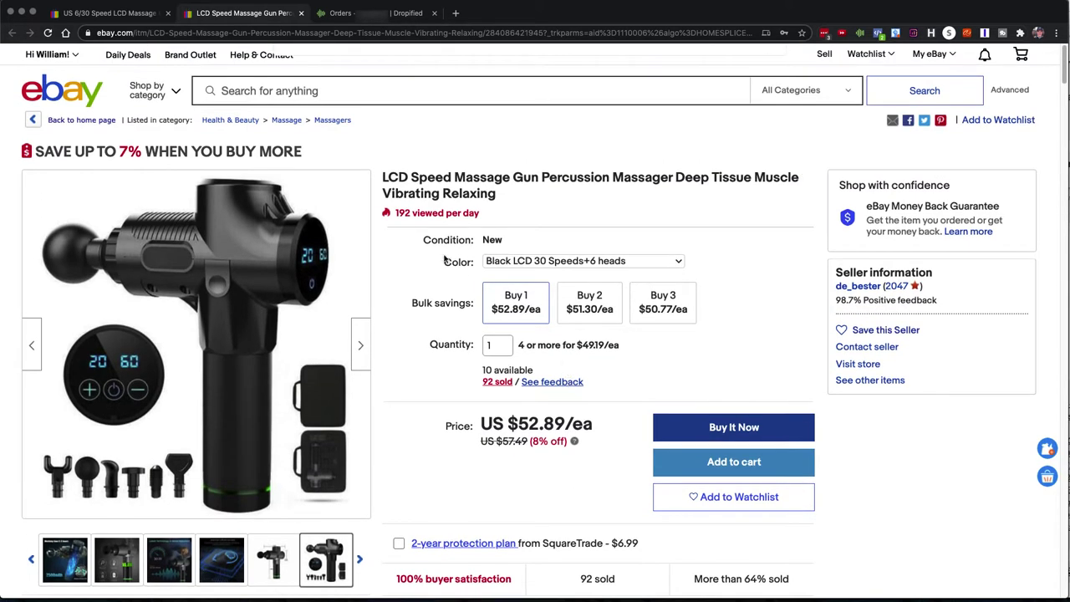
Step: Copy the eBay listing URL into Dropified's Supplier Product link field
click(238, 33)
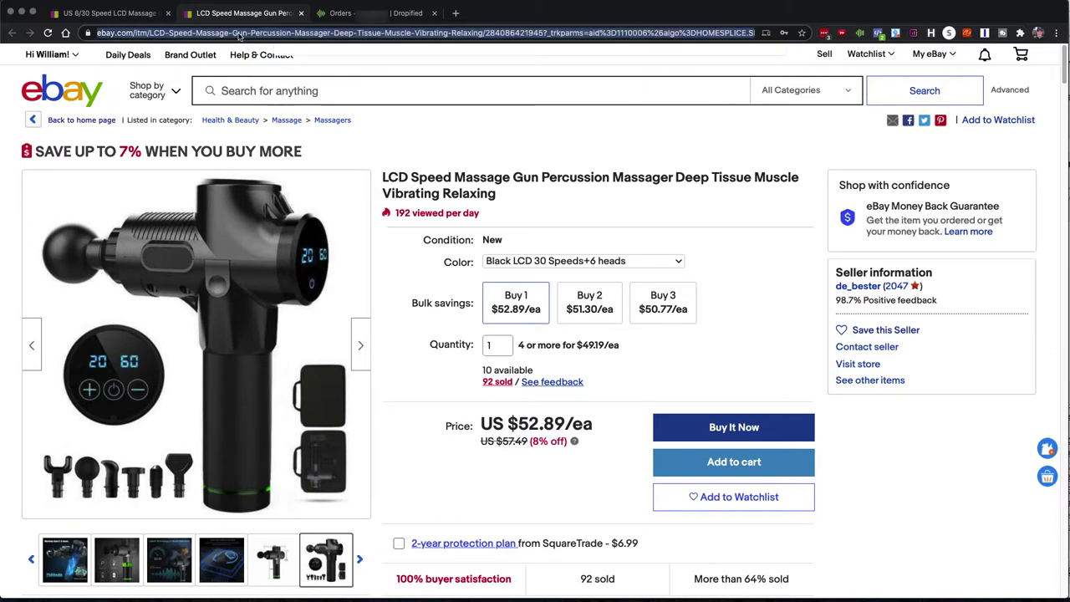
right_click(239, 35)
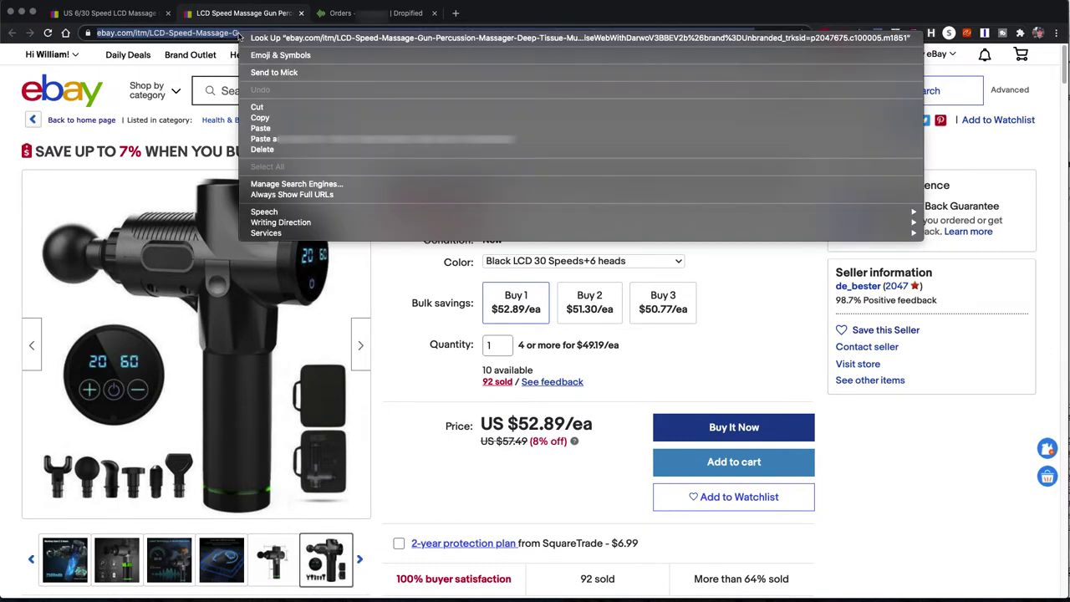
click(274, 119)
click(353, 13)
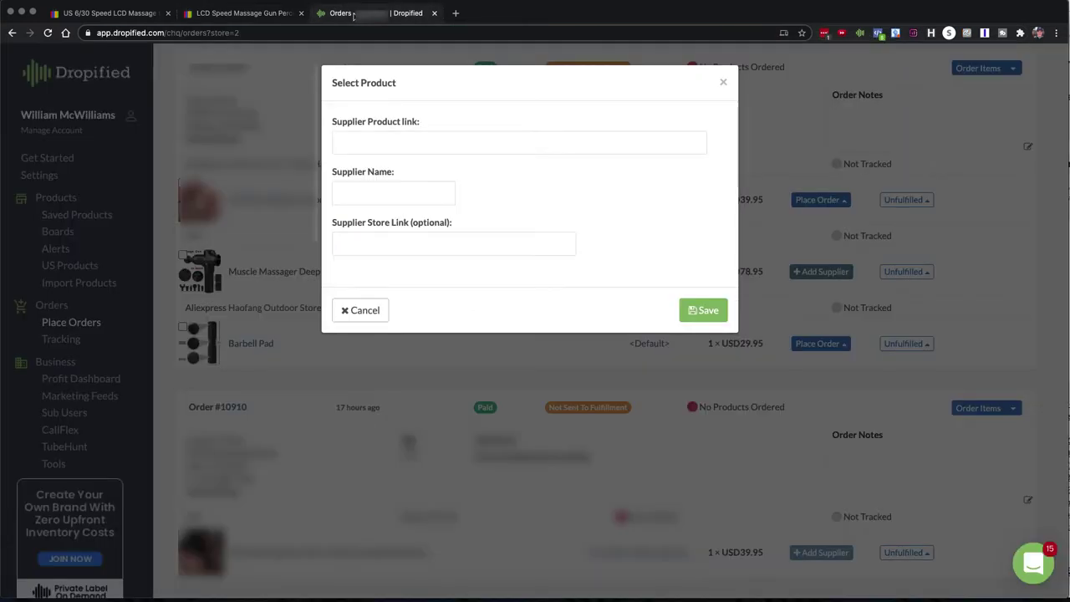
right_click(362, 144)
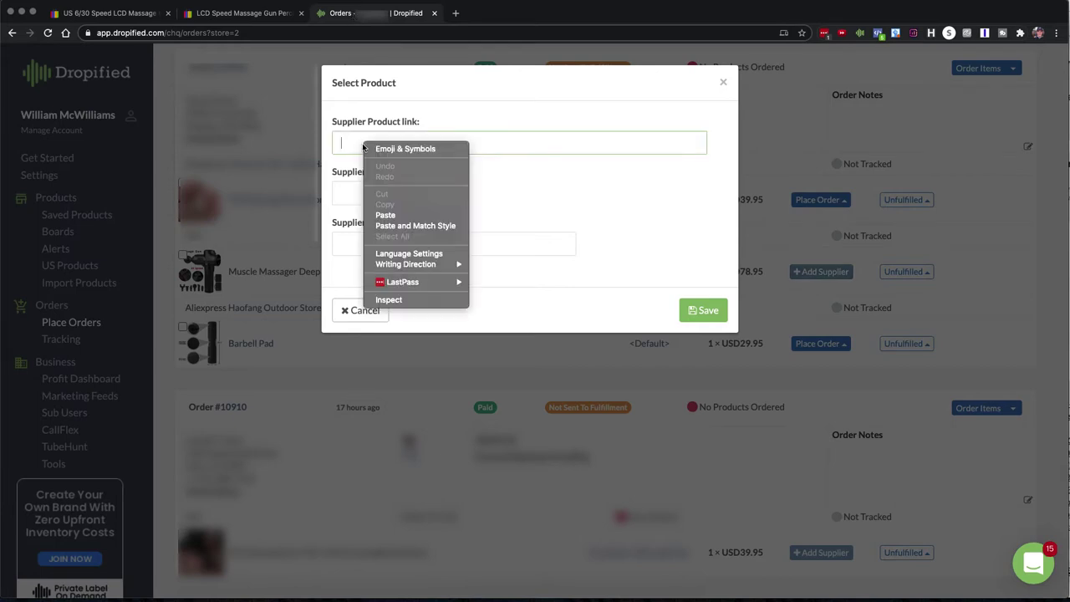
click(389, 216)
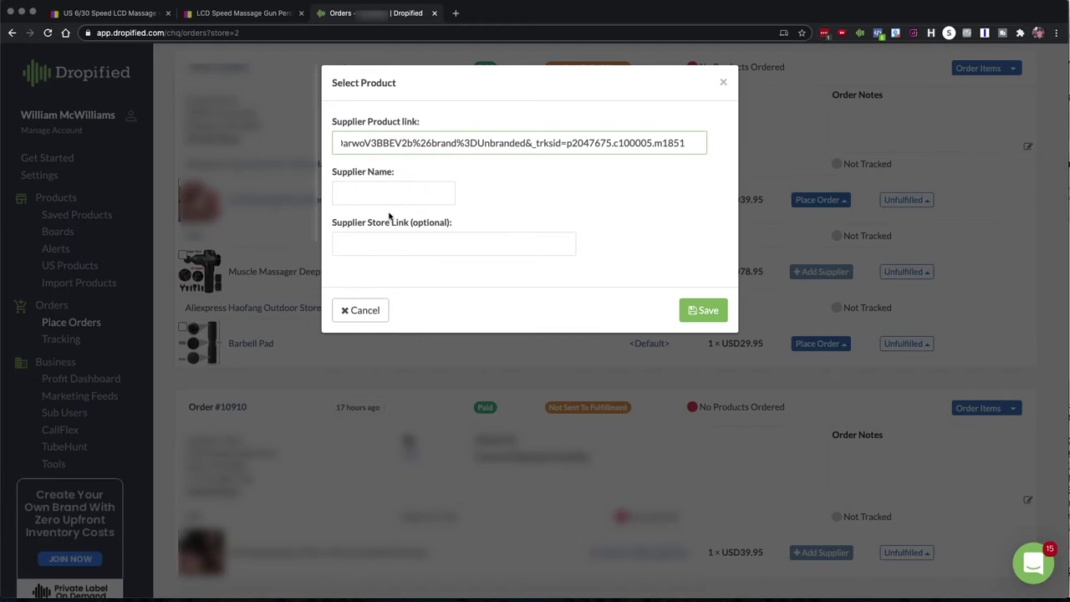
Step: Copy the eBay seller's name for the Supplier Name field
click(225, 14)
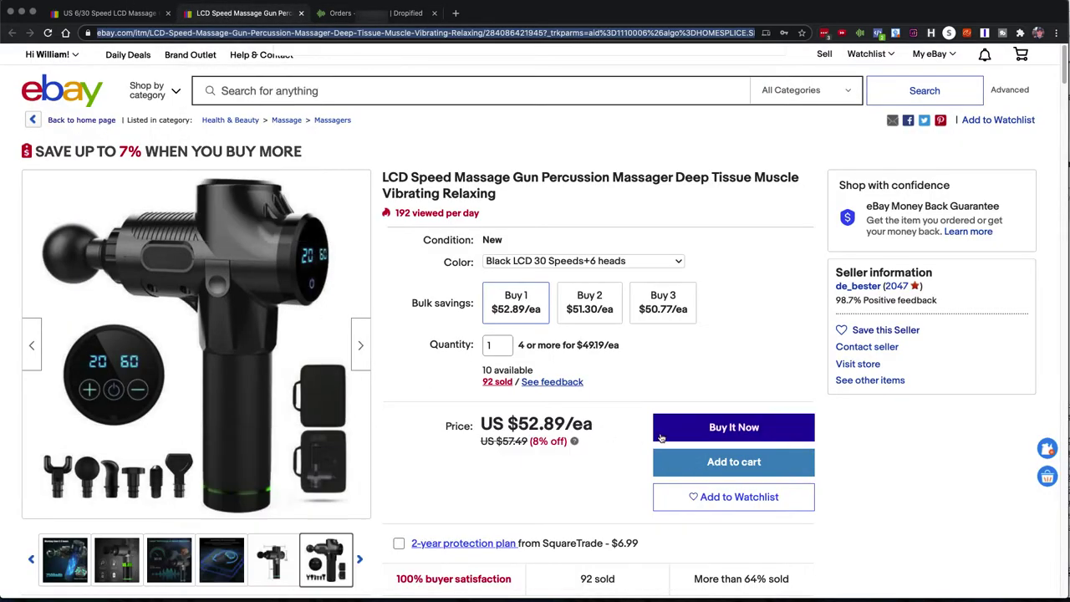
right_click(850, 287)
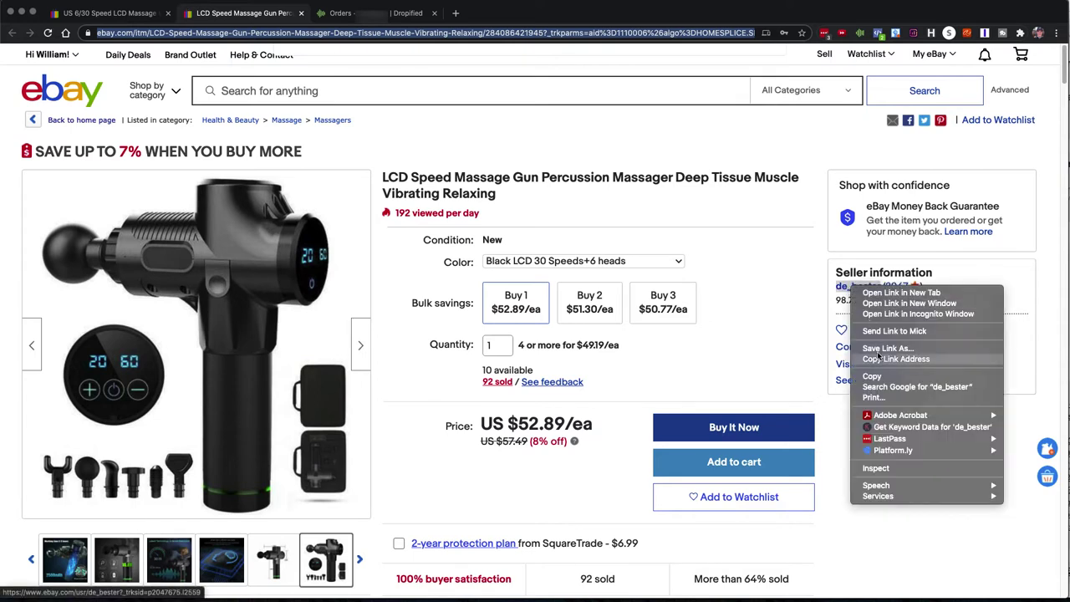
click(873, 377)
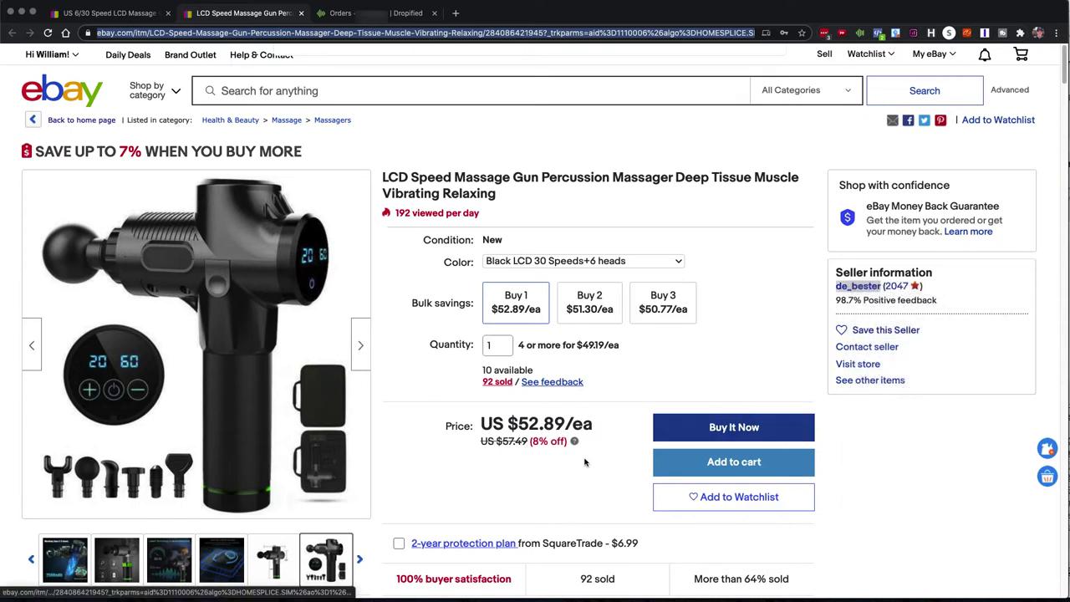
click(351, 14)
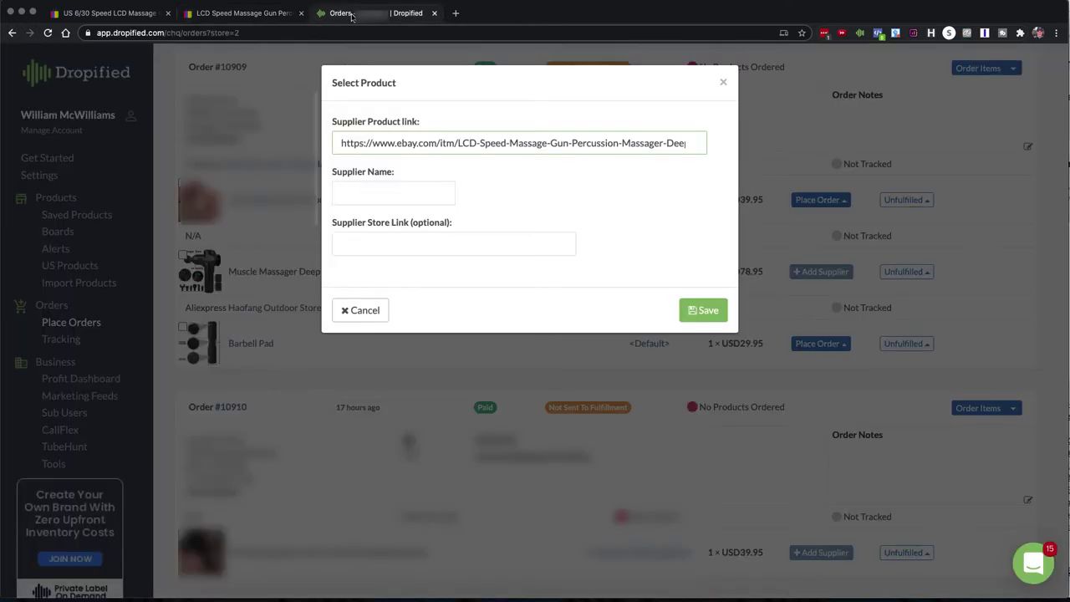
right_click(355, 192)
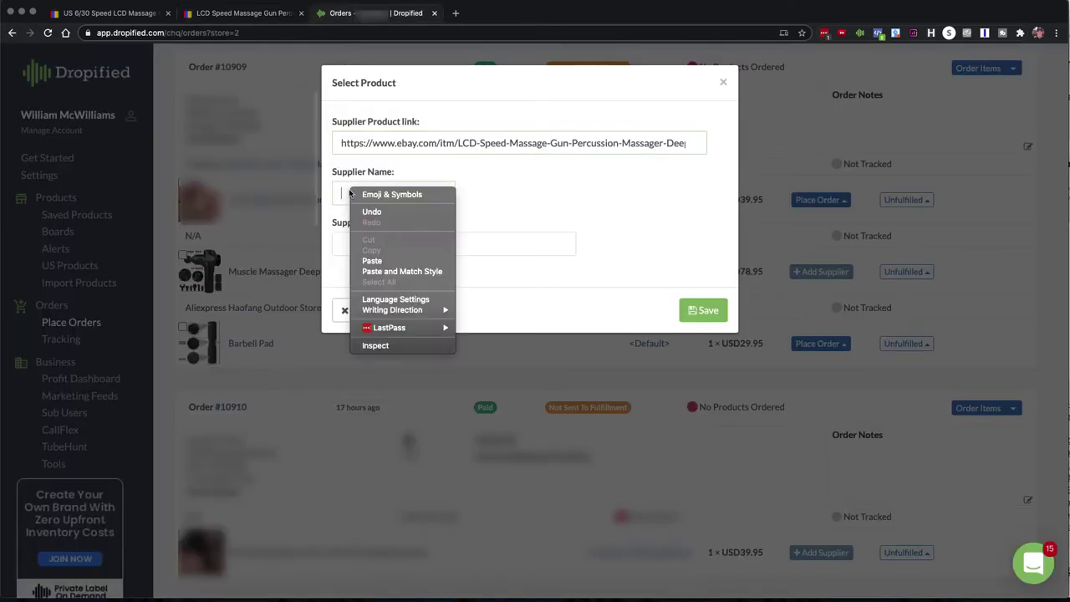
Step: Make the Supplier Name 'Ebay -' plus the seller's name and '($52.89 with Free Shipping USA)'
click(375, 258)
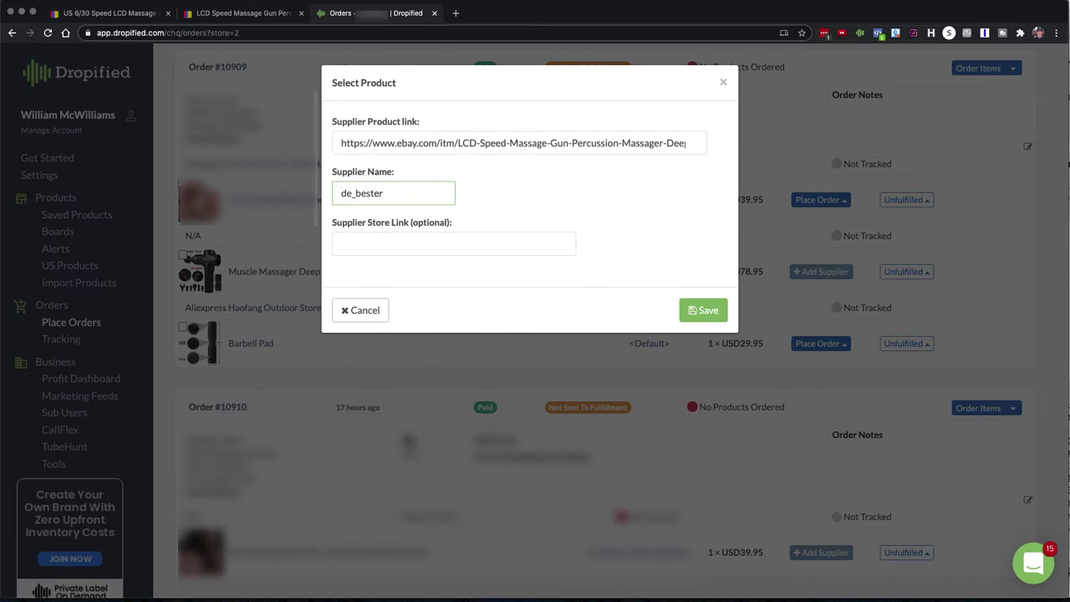
text(Ebay -)
click(401, 244)
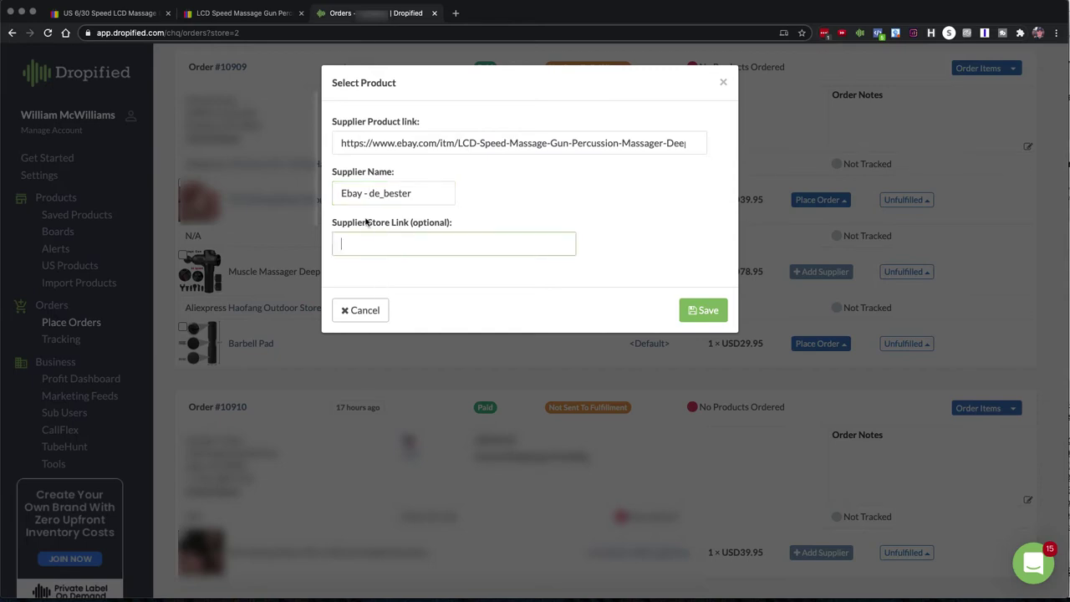
click(424, 194)
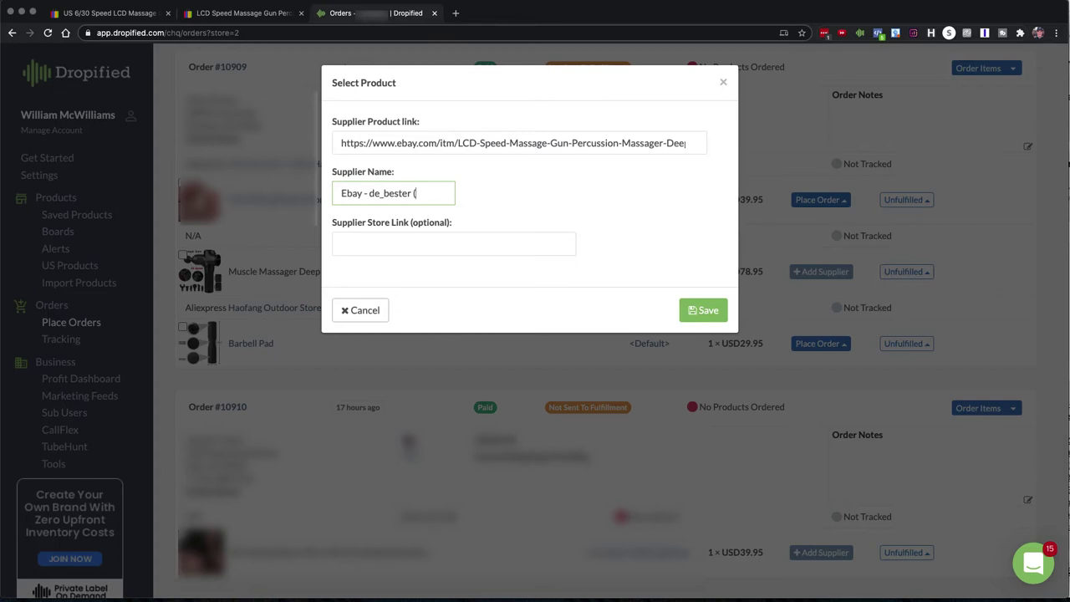
text(($52.89))
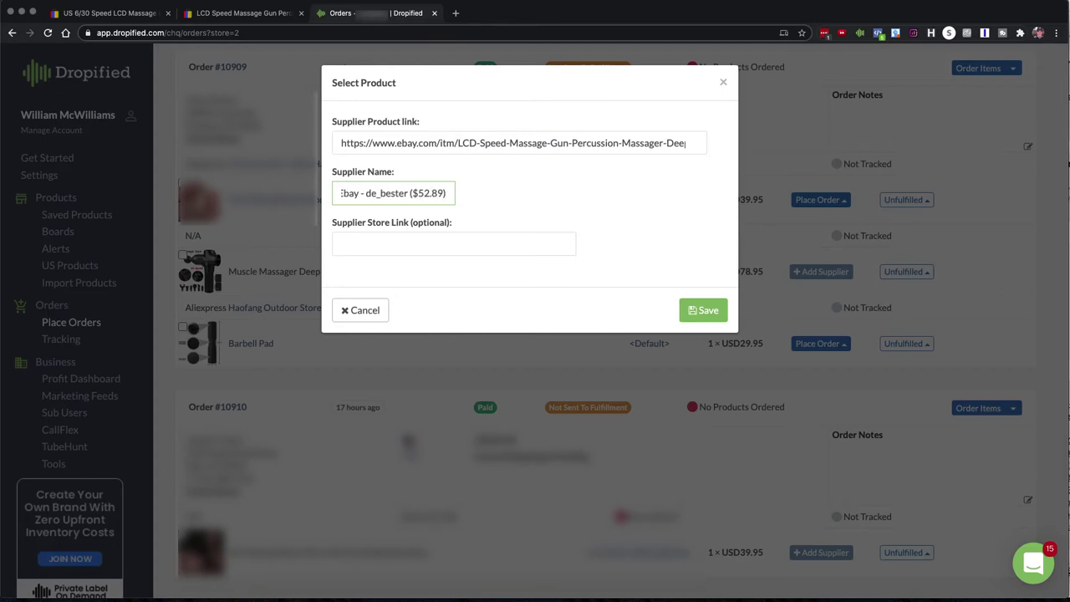
key(Left)
text(with Free Shi)
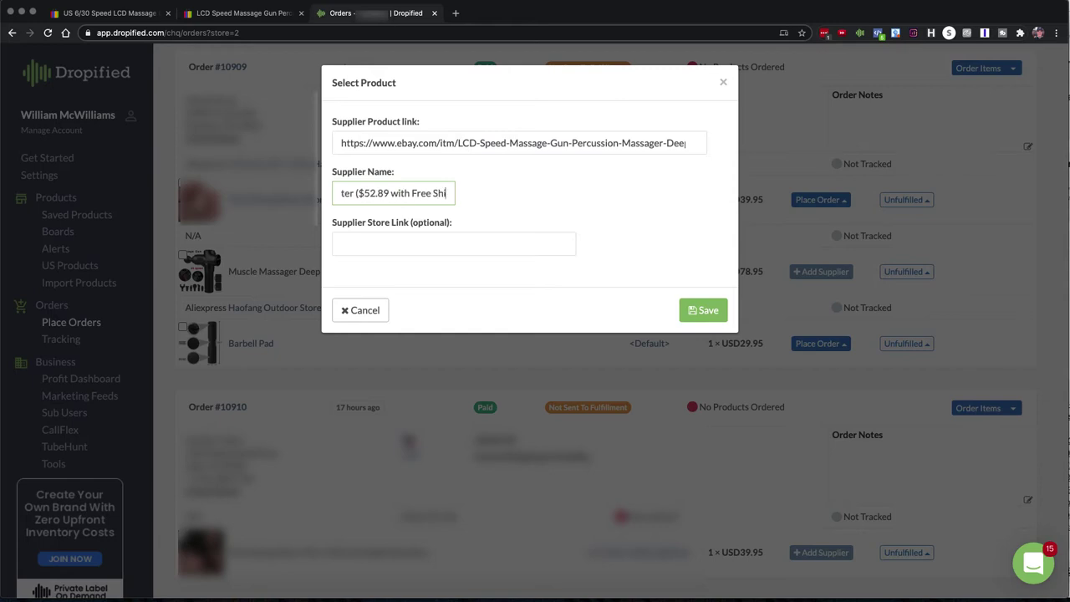
text(pping USA)
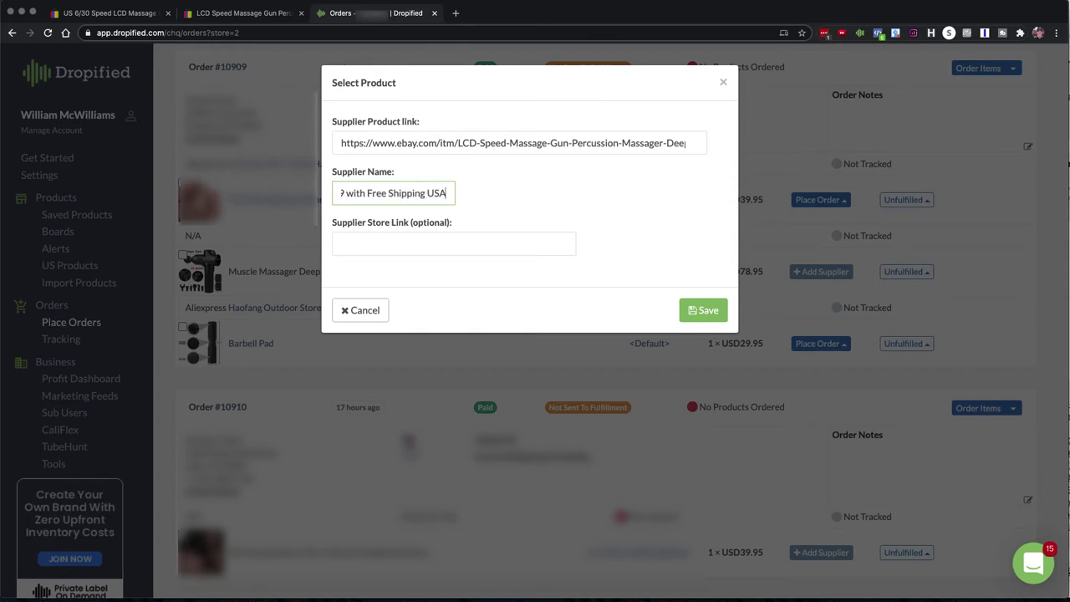
text())
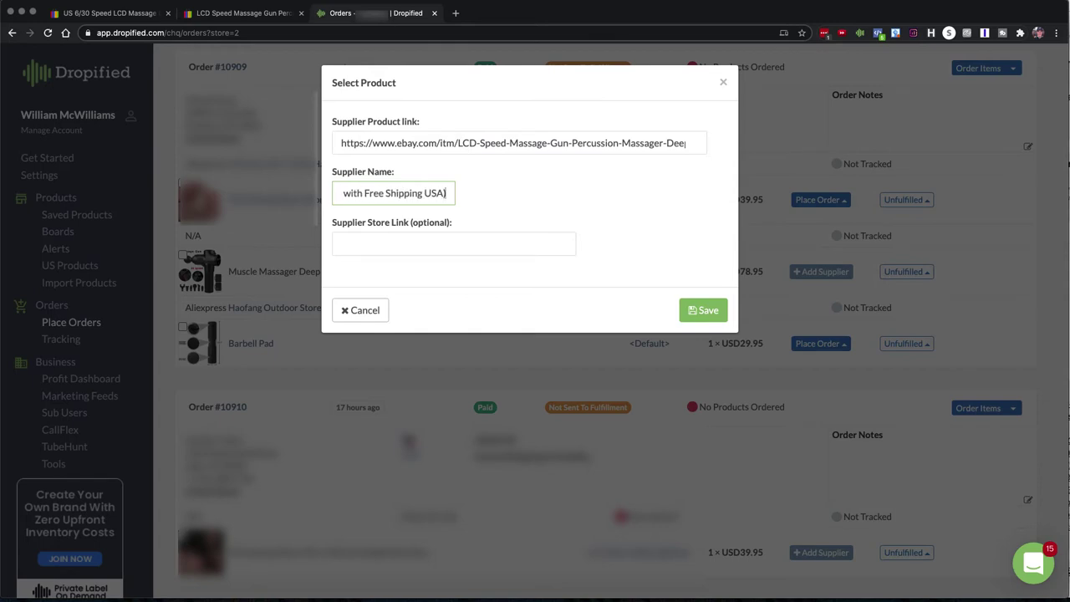
click(394, 246)
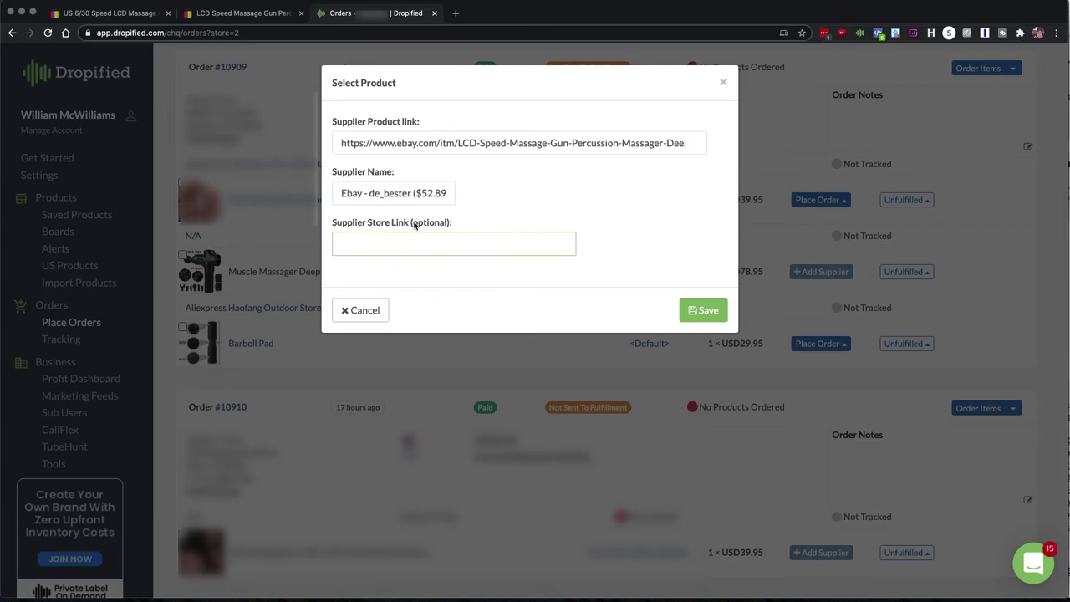
Step: Save the eBay supplier for the massager and bring up its Place Order options
click(698, 313)
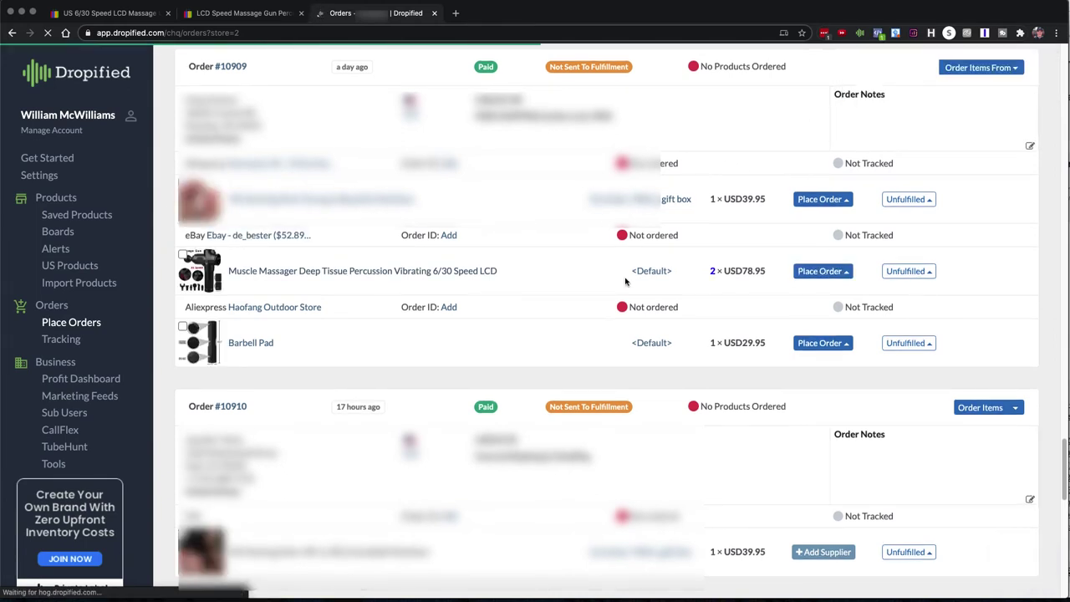
click(835, 273)
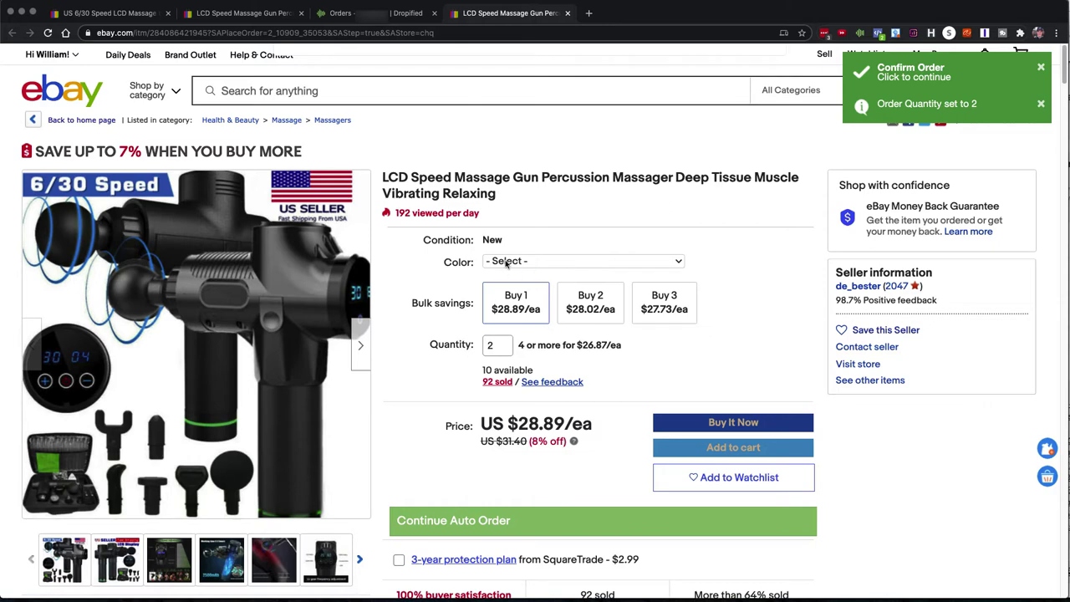
Step: Choose the Black LCD 30 Speeds+6 heads variant and set quantity to 2
click(535, 261)
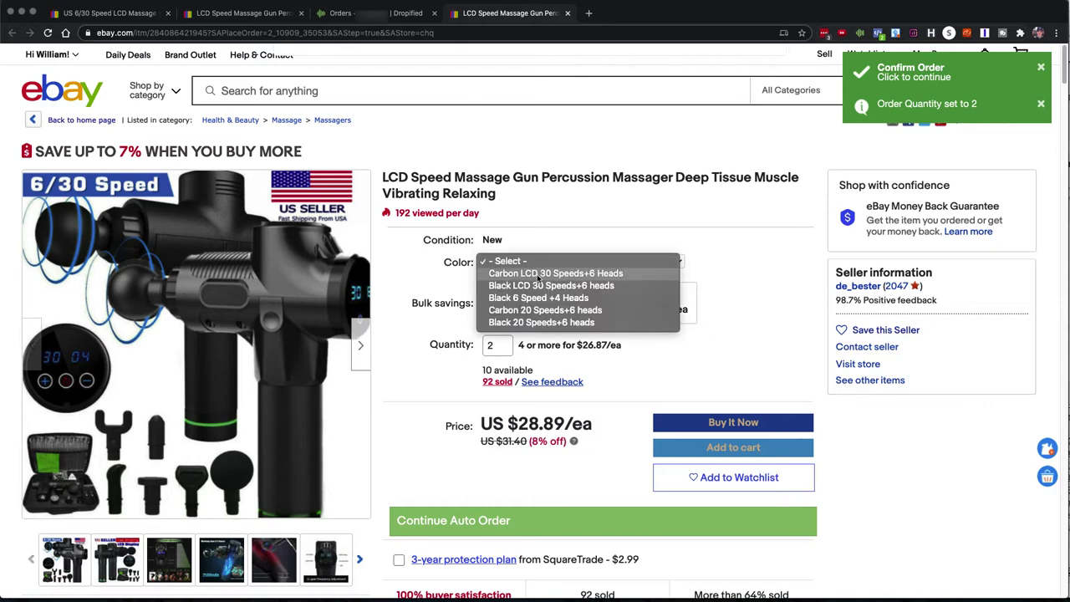
click(540, 285)
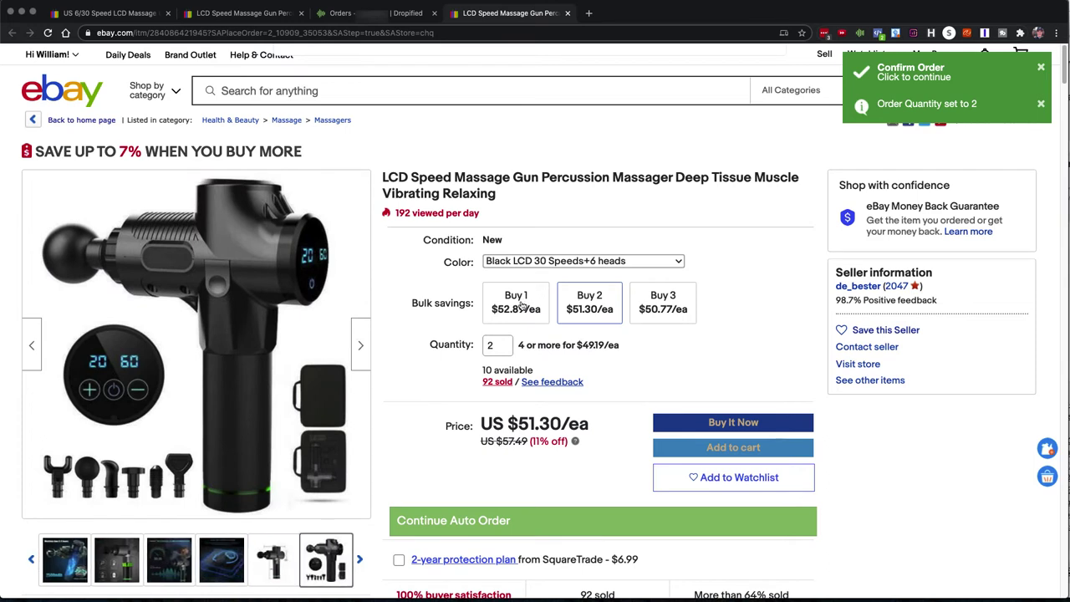
click(517, 307)
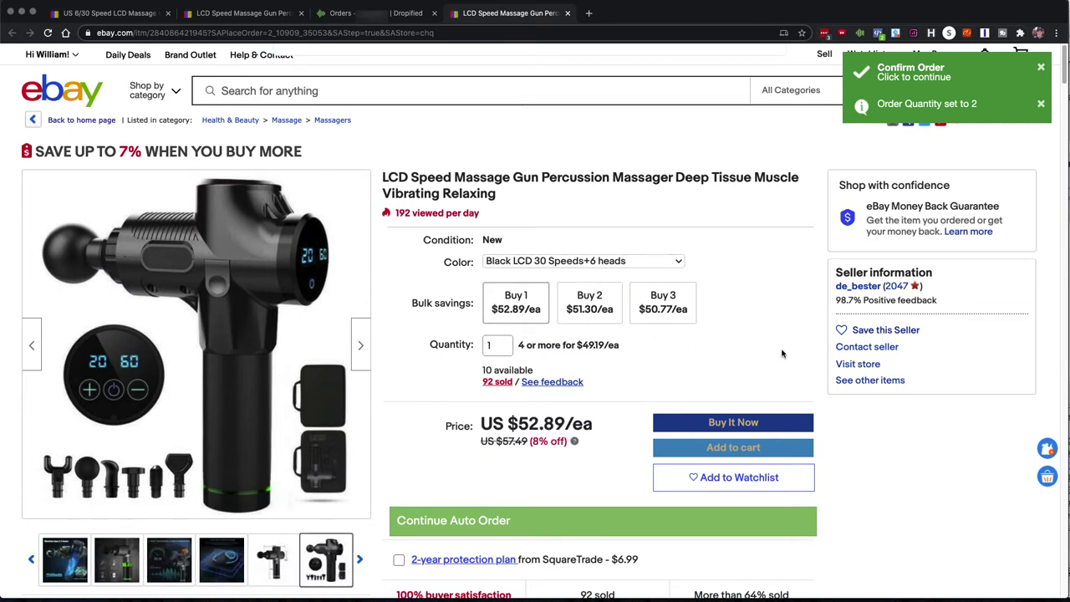
click(596, 308)
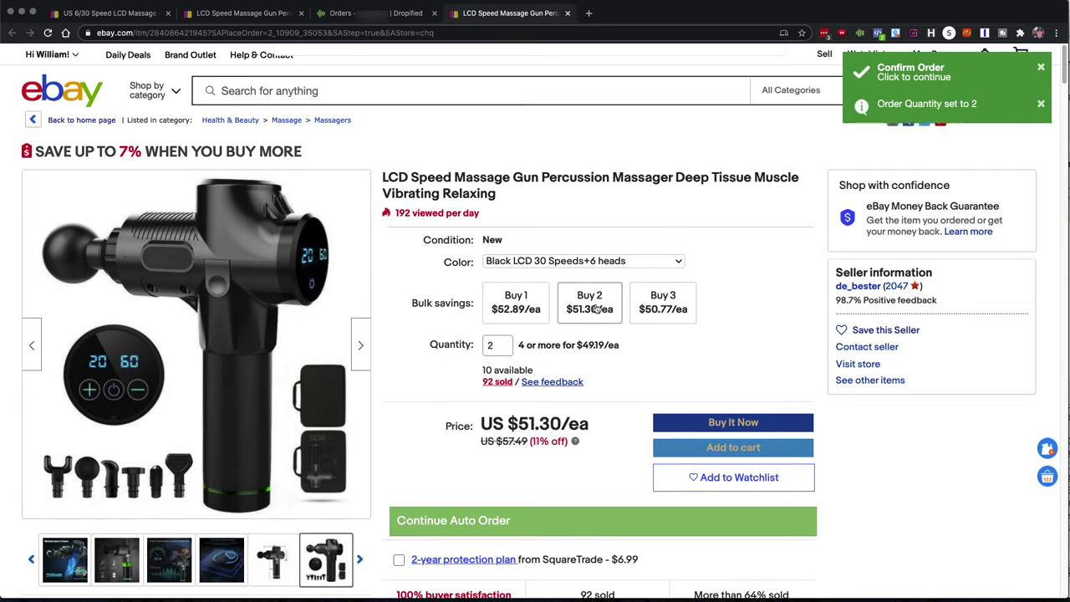
Step: Verify the order in Dropified, confirm the $51.30 unit price, and continue the auto order
click(374, 13)
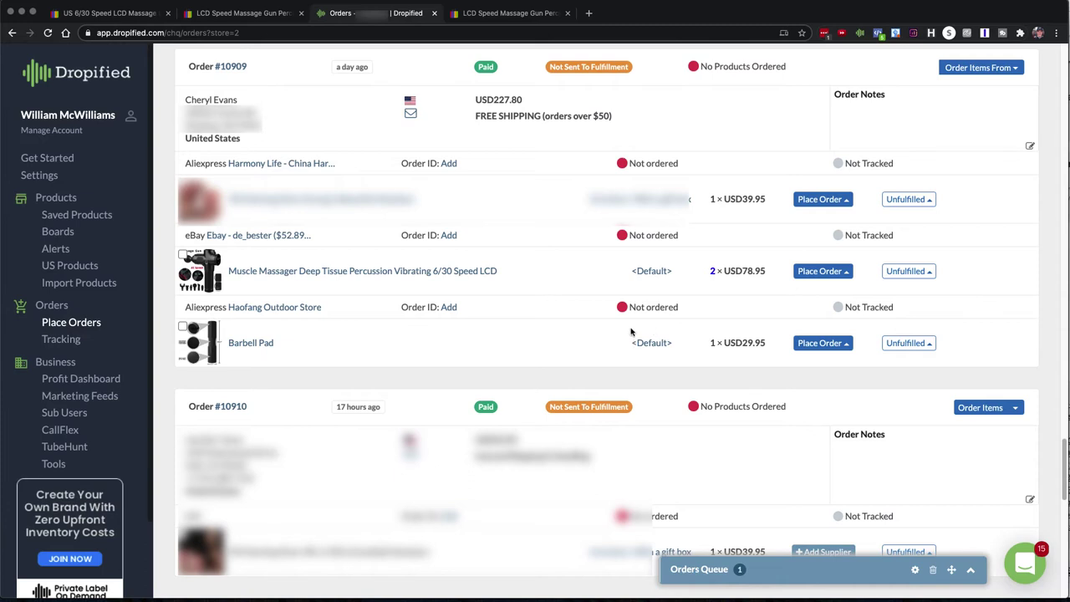
click(501, 14)
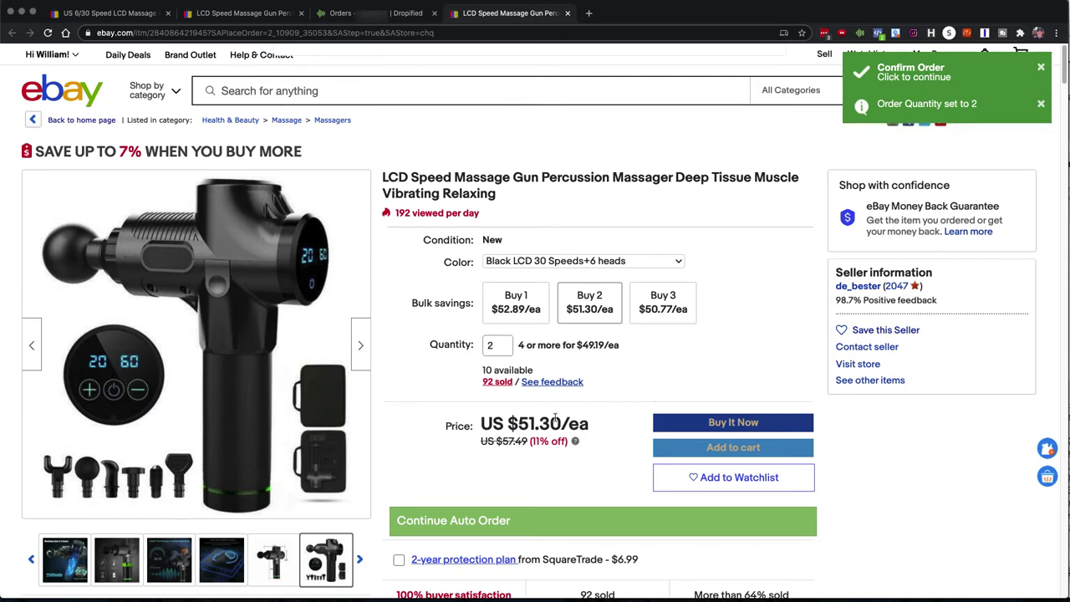
drag(524, 424, 554, 424)
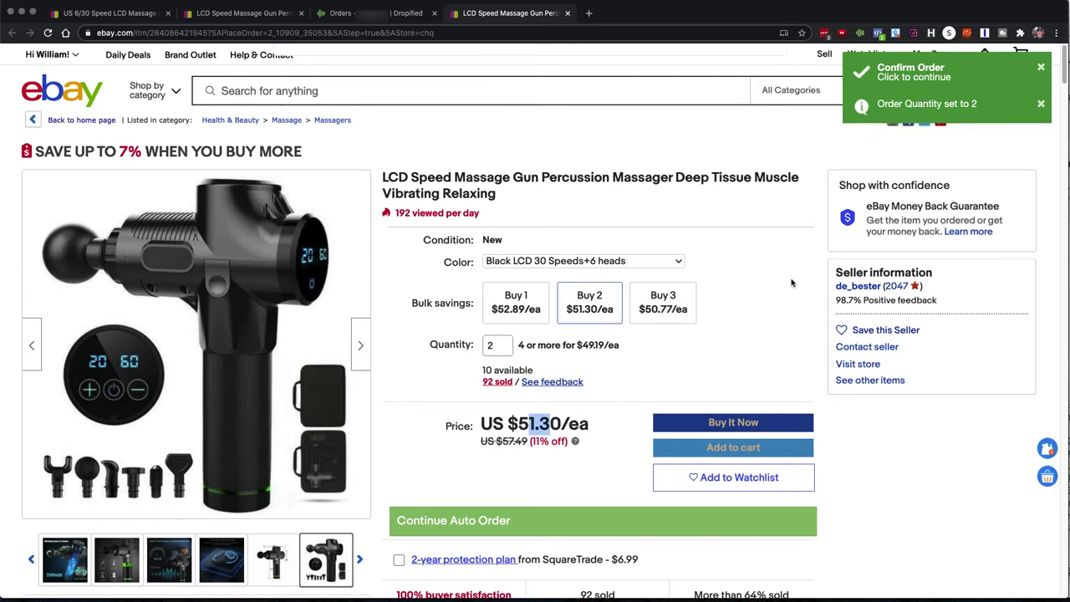
click(915, 73)
Step: Decline the protection plan and confirm the saved Mastercard ending 2008 as payment
click(569, 445)
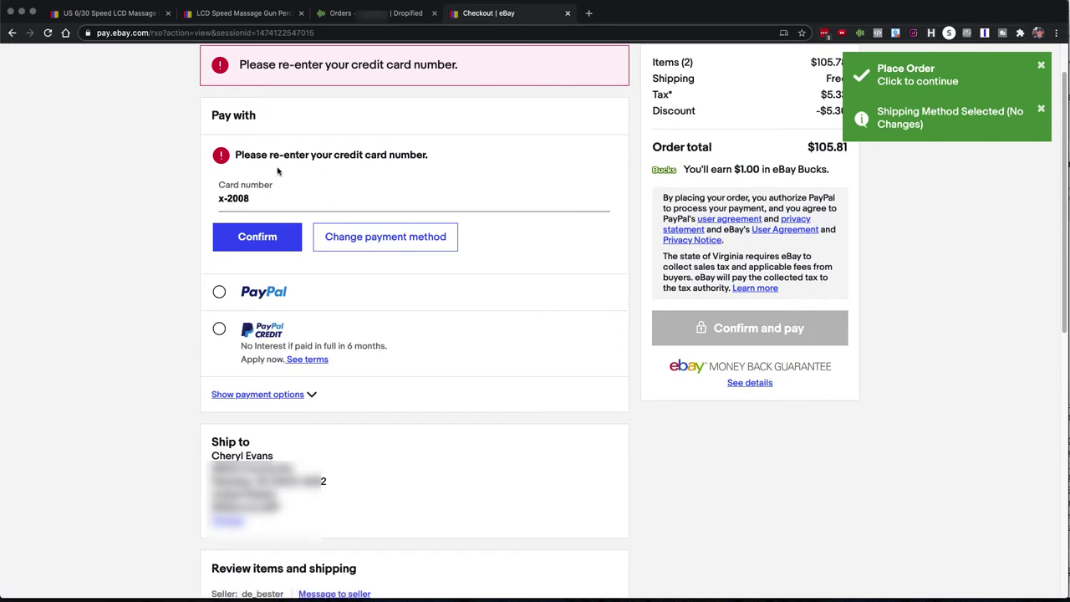
click(253, 199)
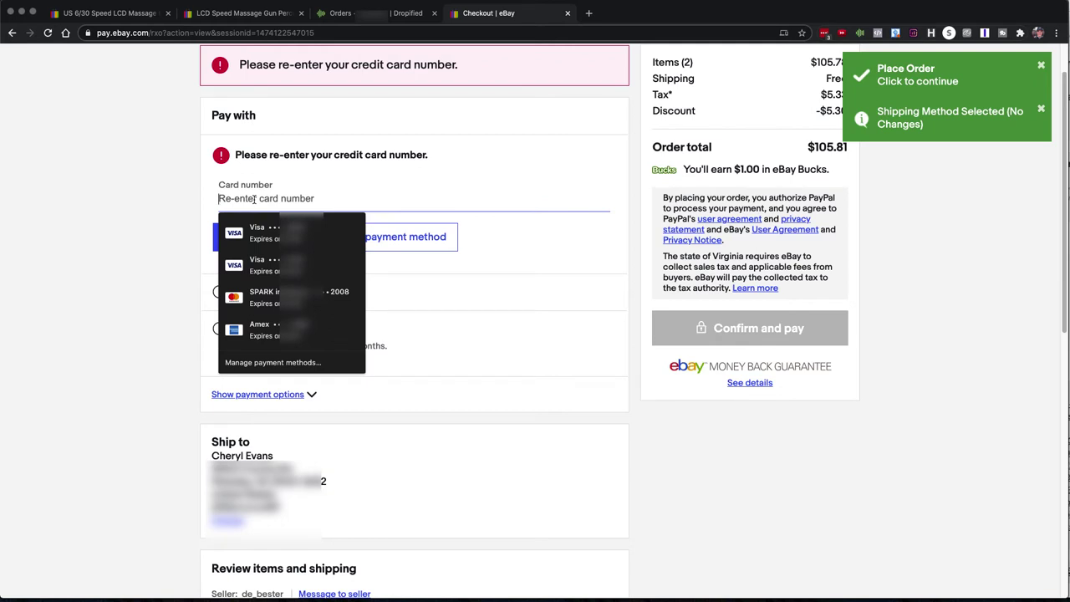
click(275, 294)
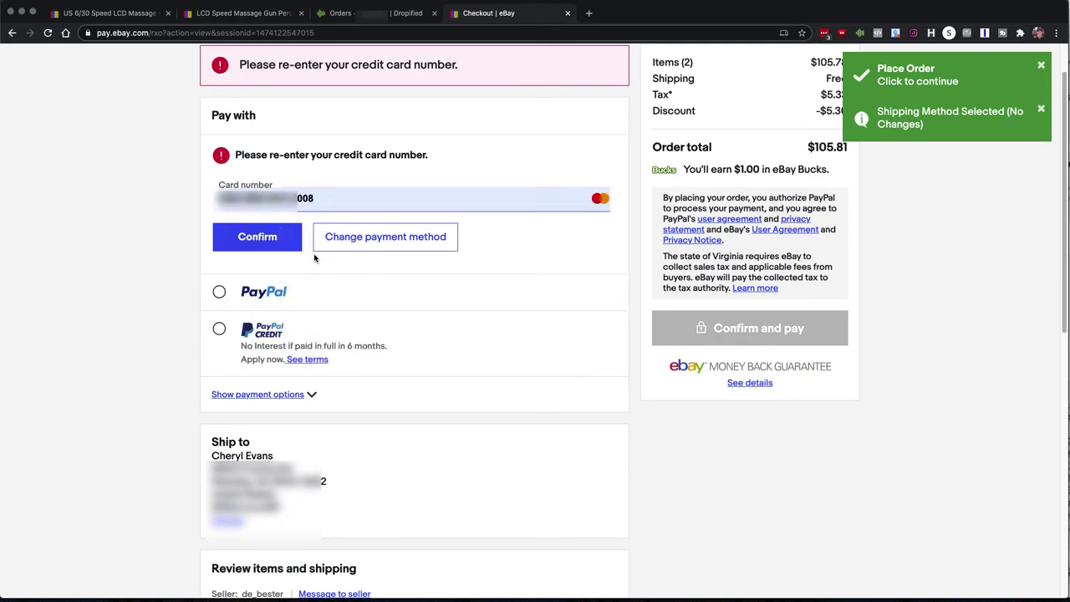
click(269, 238)
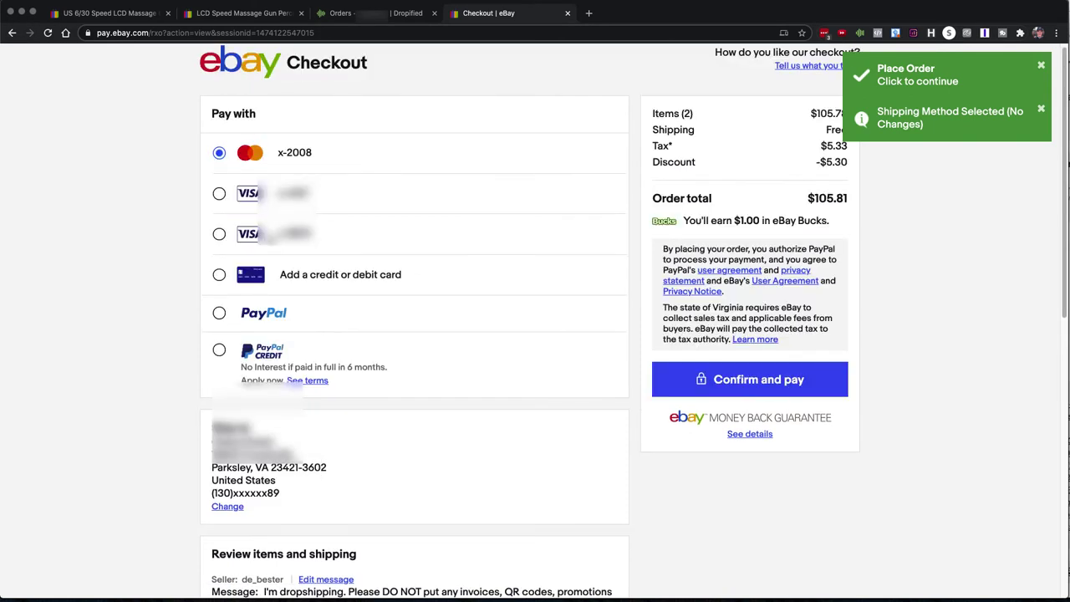
scroll(376, 304, down, 2)
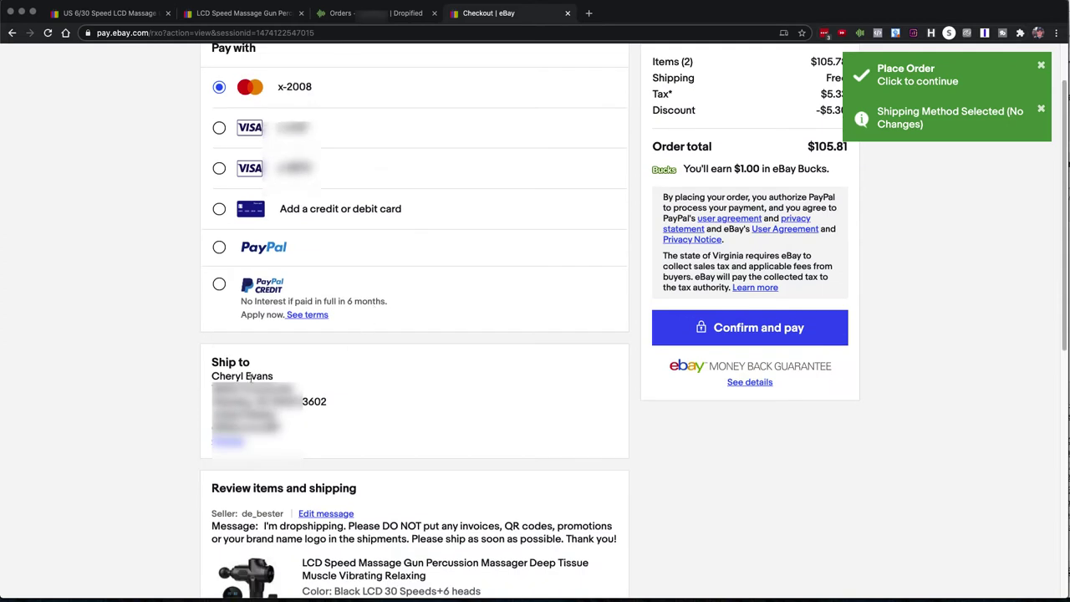
drag(214, 376, 297, 407)
click(307, 412)
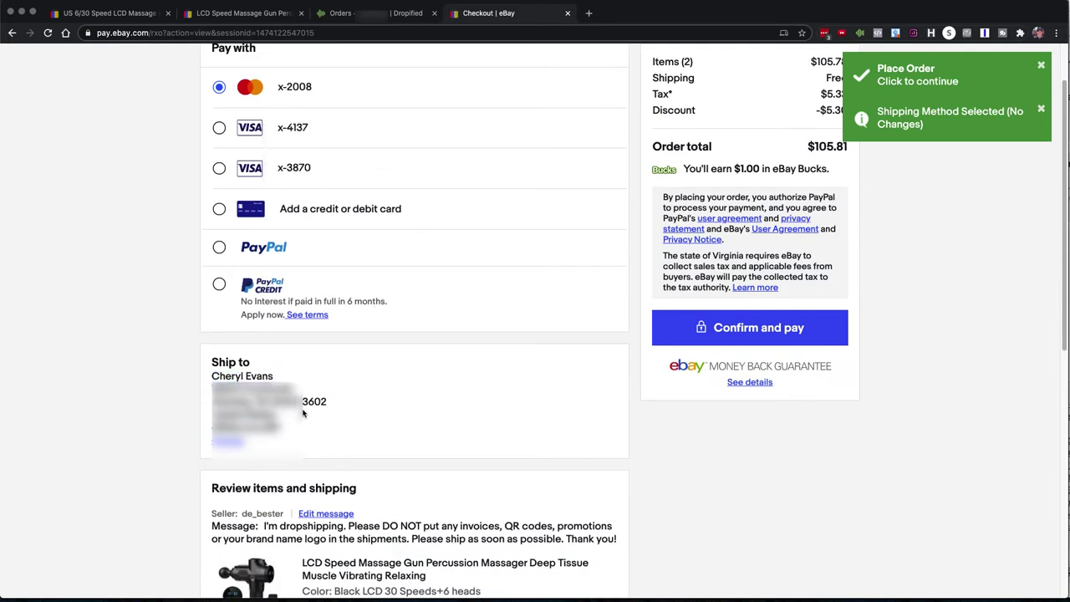
click(396, 15)
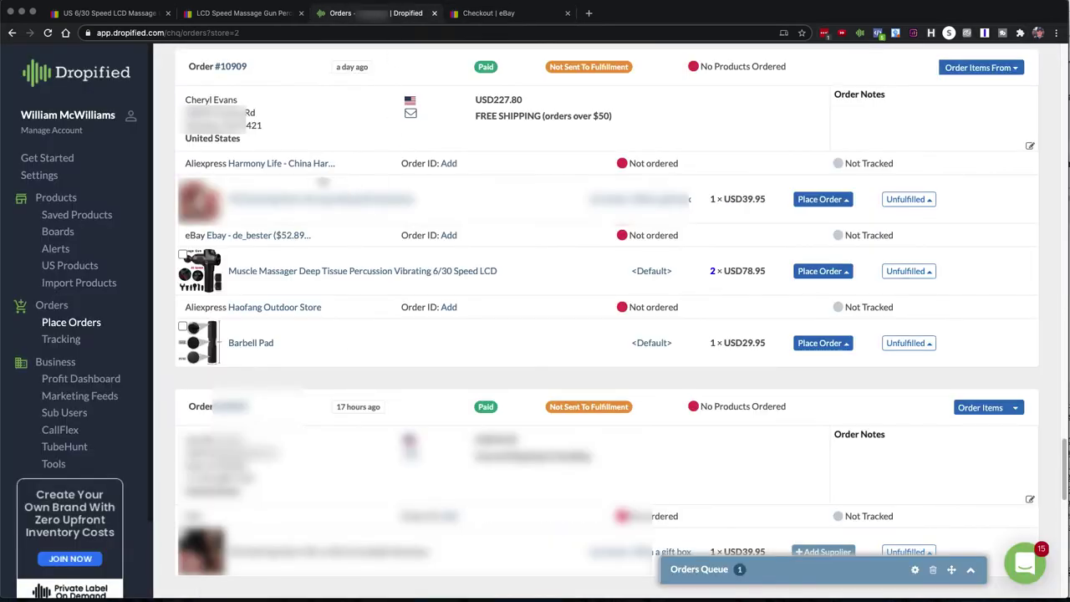
drag(187, 99, 273, 129)
click(353, 59)
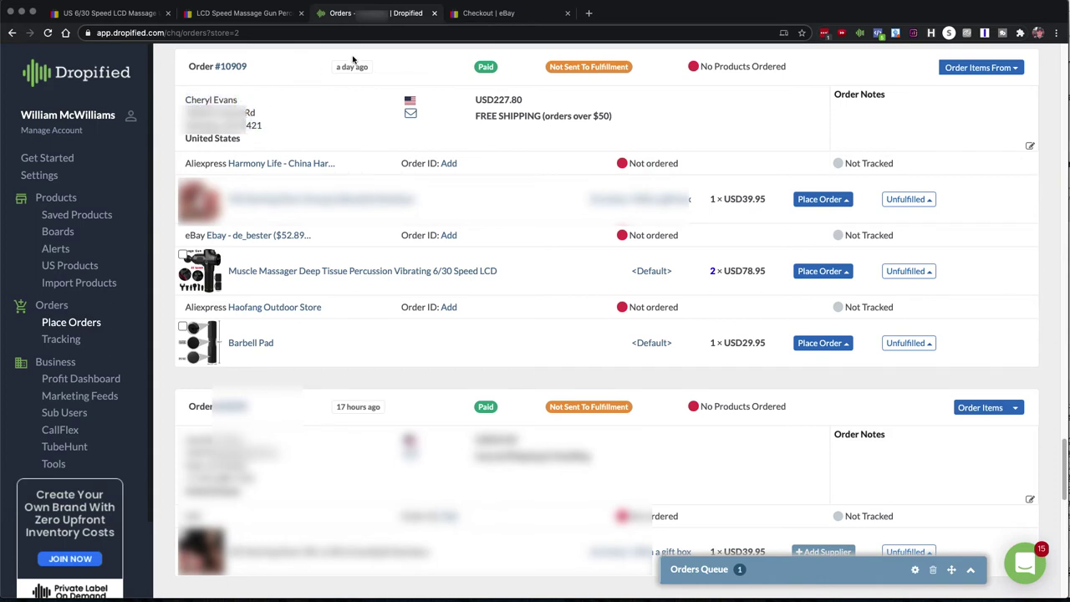
click(487, 14)
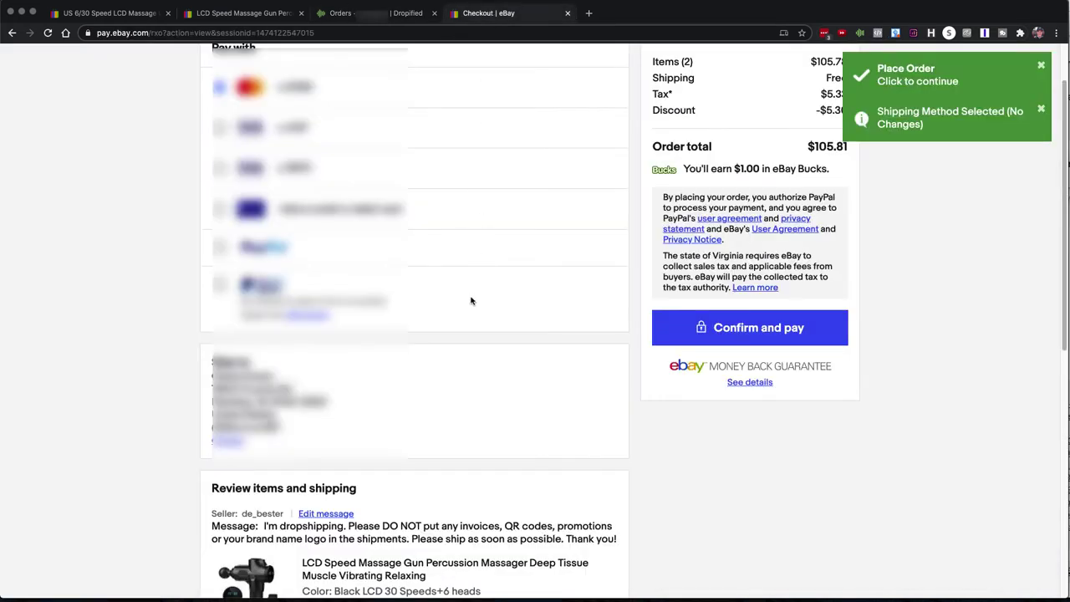
scroll(470, 301, down, 2)
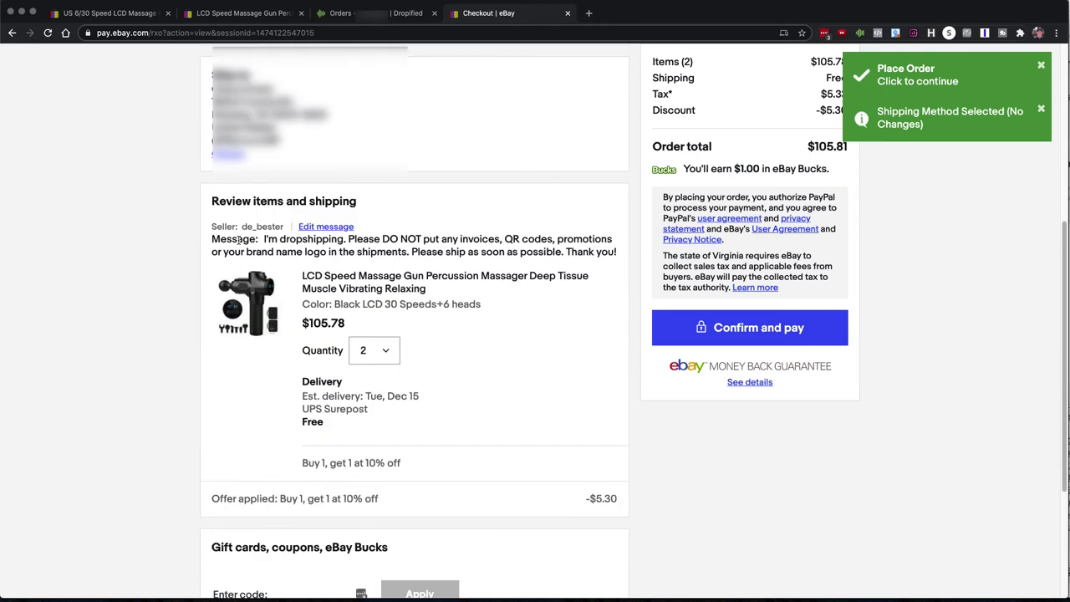
drag(211, 239, 622, 254)
click(526, 251)
scroll(523, 394, down, 1)
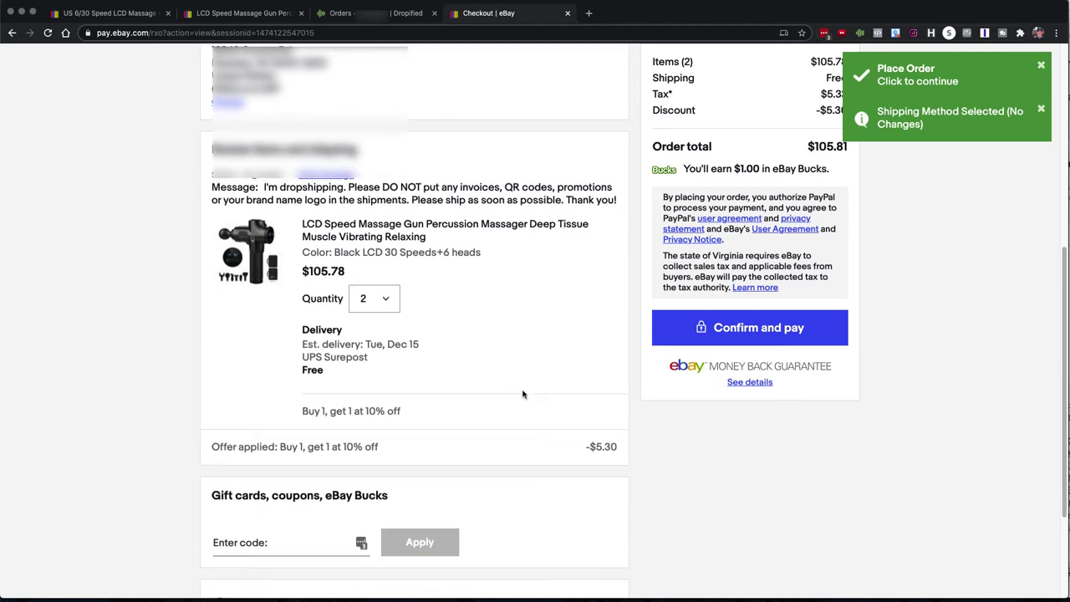
drag(320, 271, 364, 279)
scroll(502, 330, down, 1)
click(395, 312)
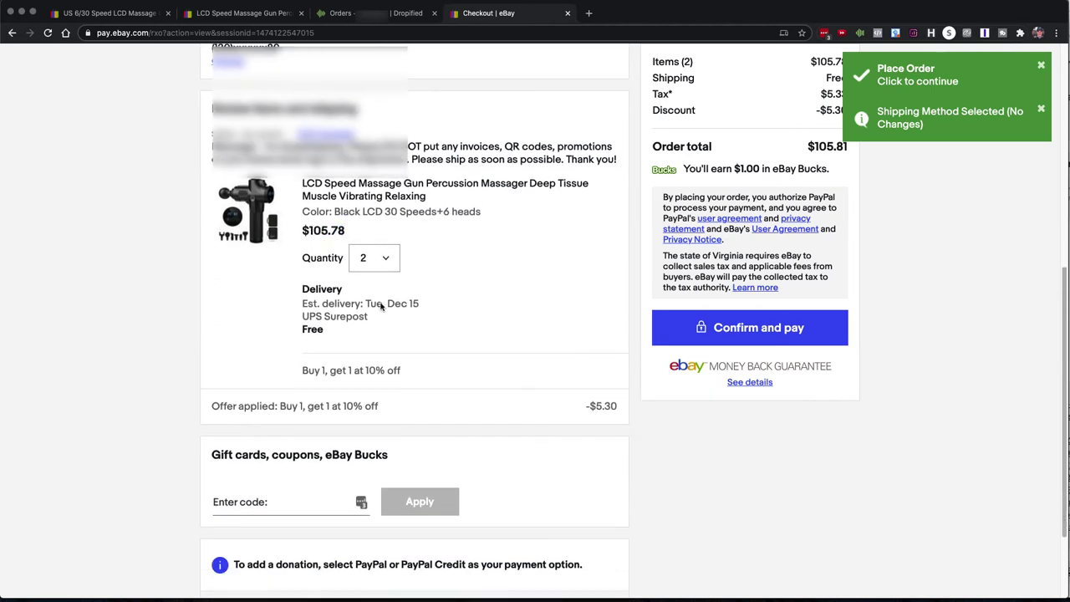
drag(387, 304, 422, 305)
click(521, 306)
scroll(582, 333, down, 1)
scroll(597, 332, down, 1)
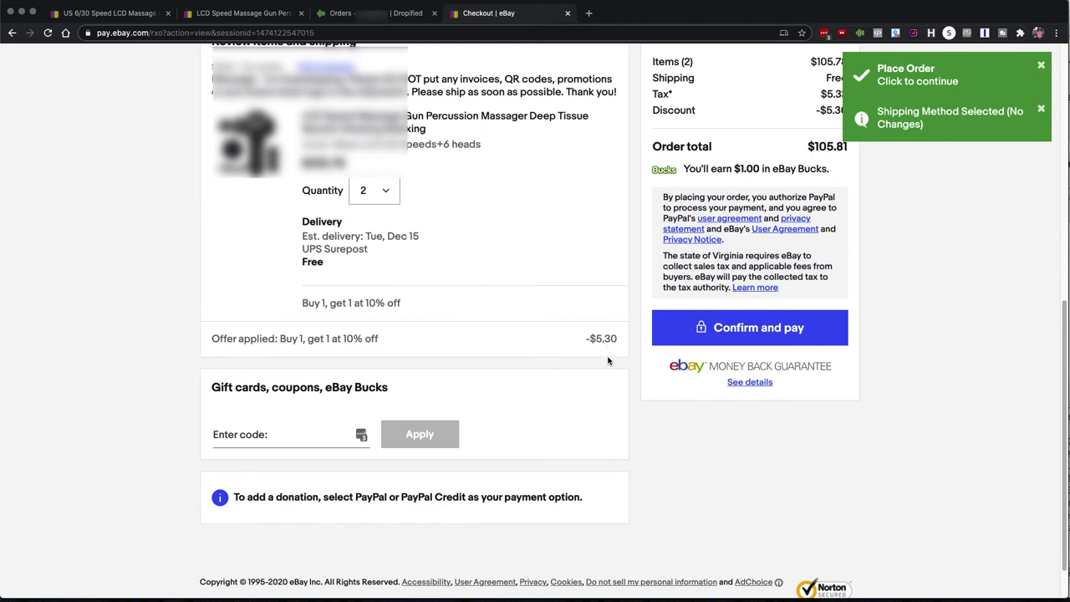
scroll(608, 361, up, 8)
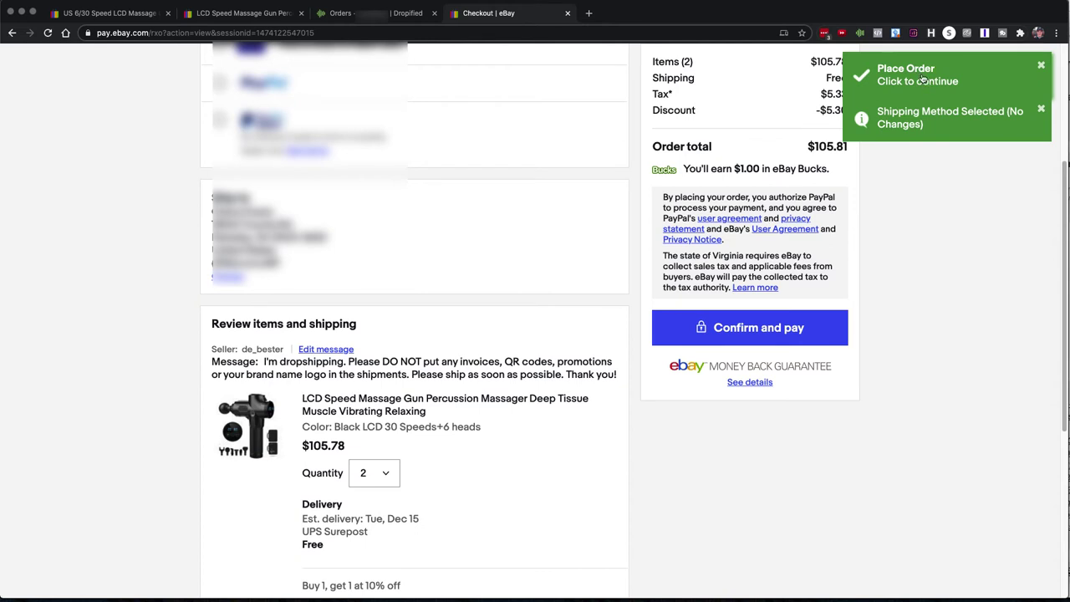
Step: Pay for the $105.81 eBay order and check it shows Order Placed in Dropified
click(922, 79)
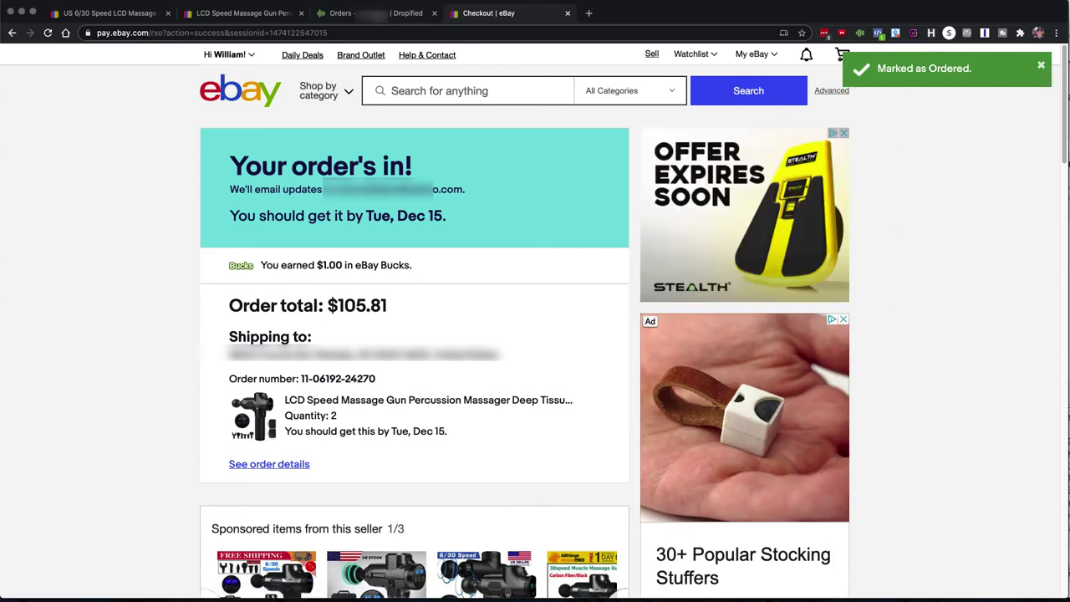
click(372, 13)
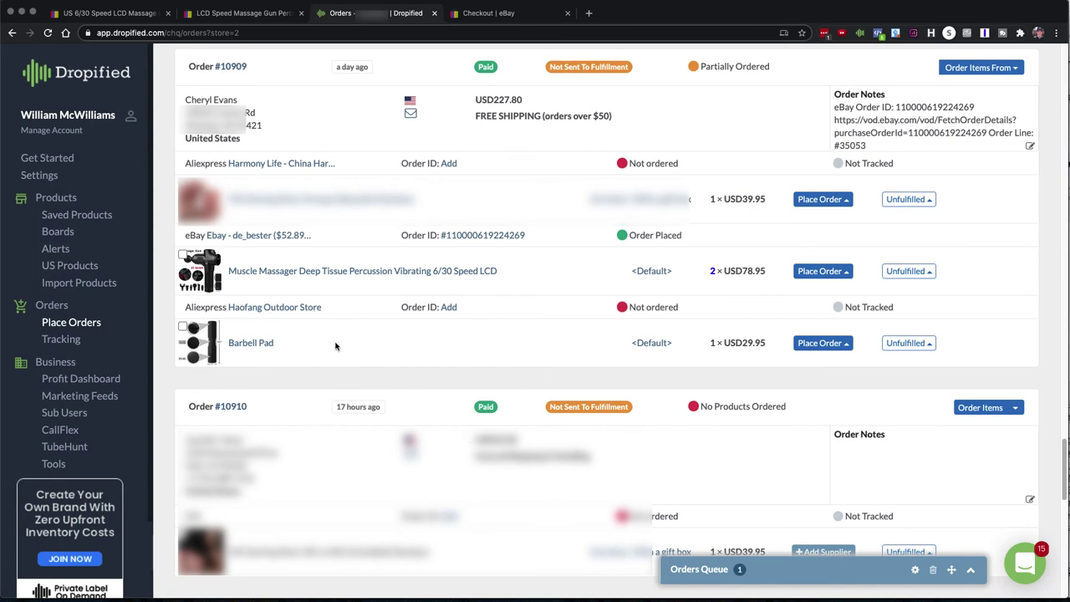
Step: Open the Muscle Massager product's Variants Mapping page from the order
click(362, 273)
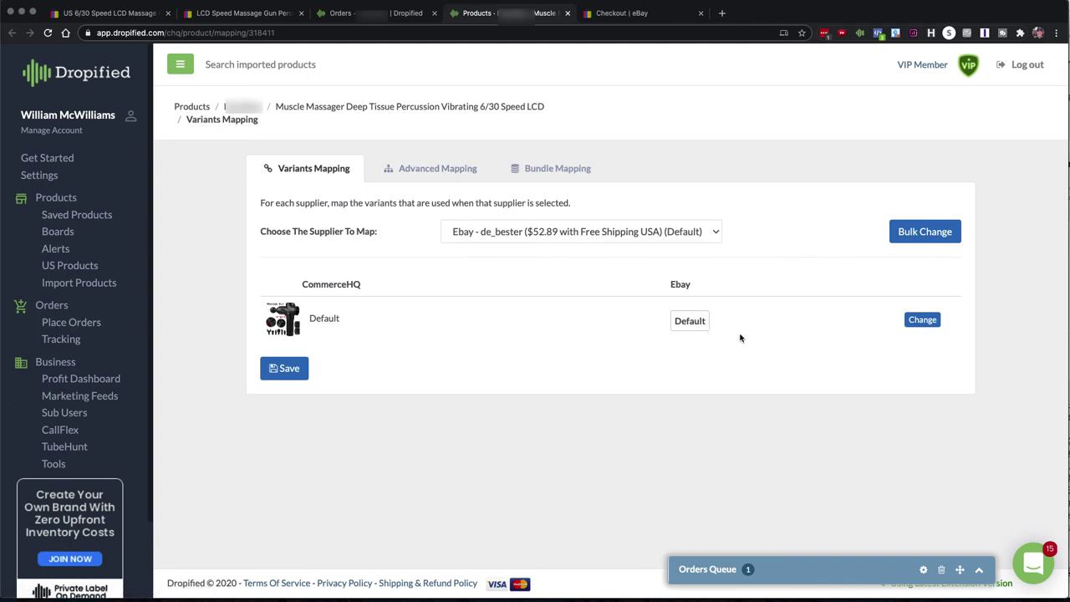
Step: Map the Default variant to eBay's Black LCD 30 Speeds+6 heads and save the mapping
click(920, 321)
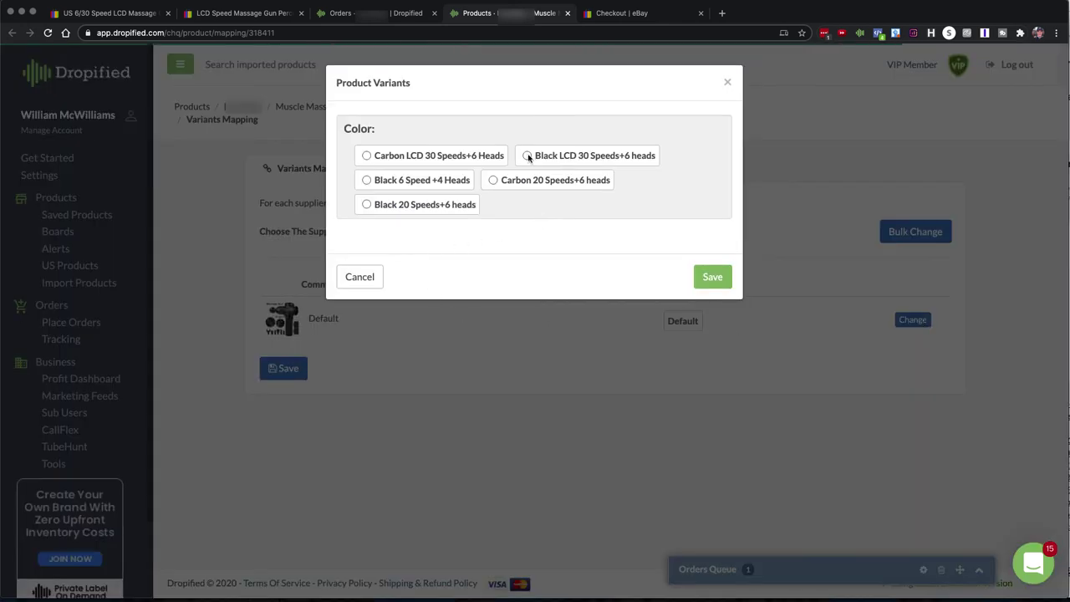
click(528, 156)
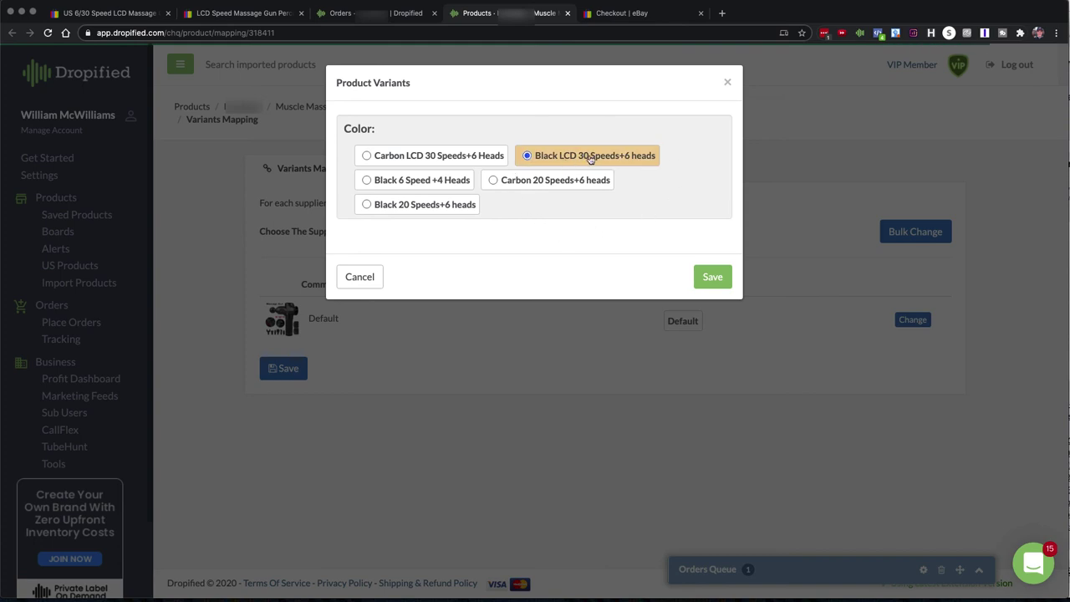
click(712, 277)
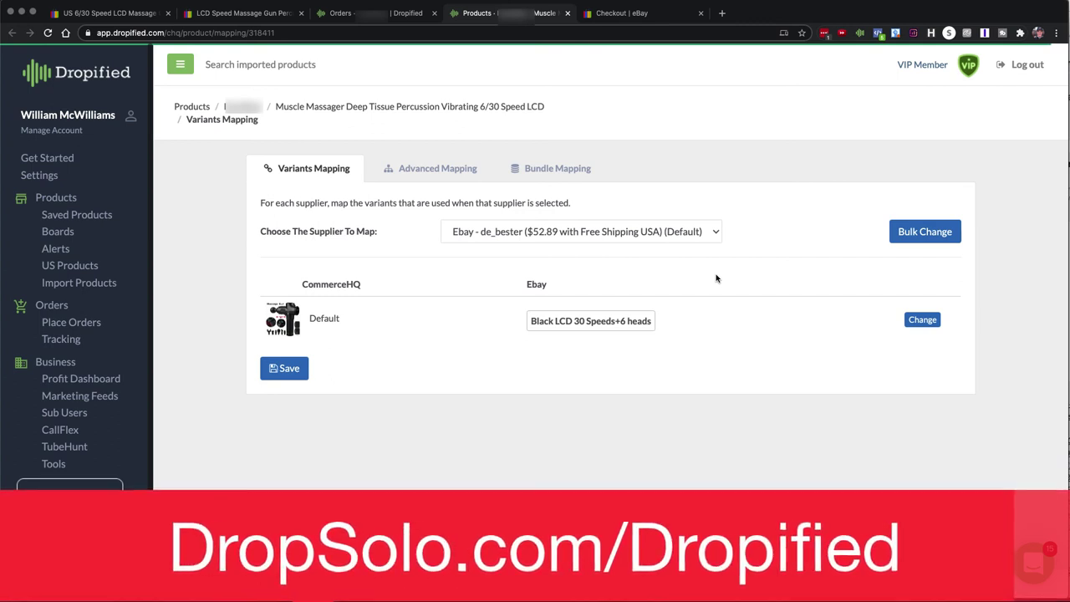
click(282, 368)
click(939, 74)
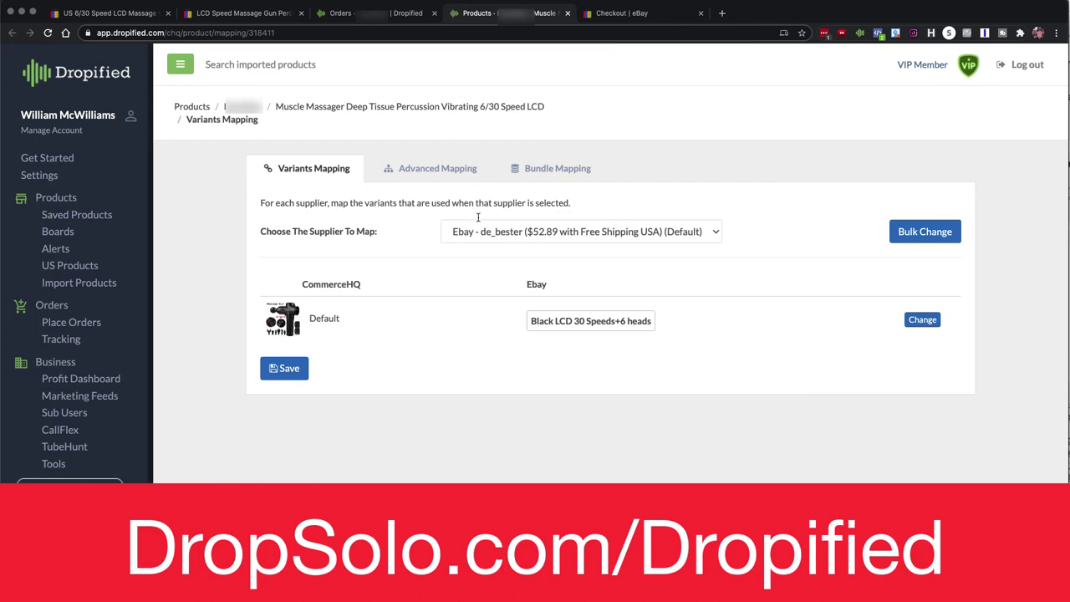
Step: Review the Muscle Massager's Advanced and Bundle Mapping tabs, then return to Variants Mapping
click(434, 169)
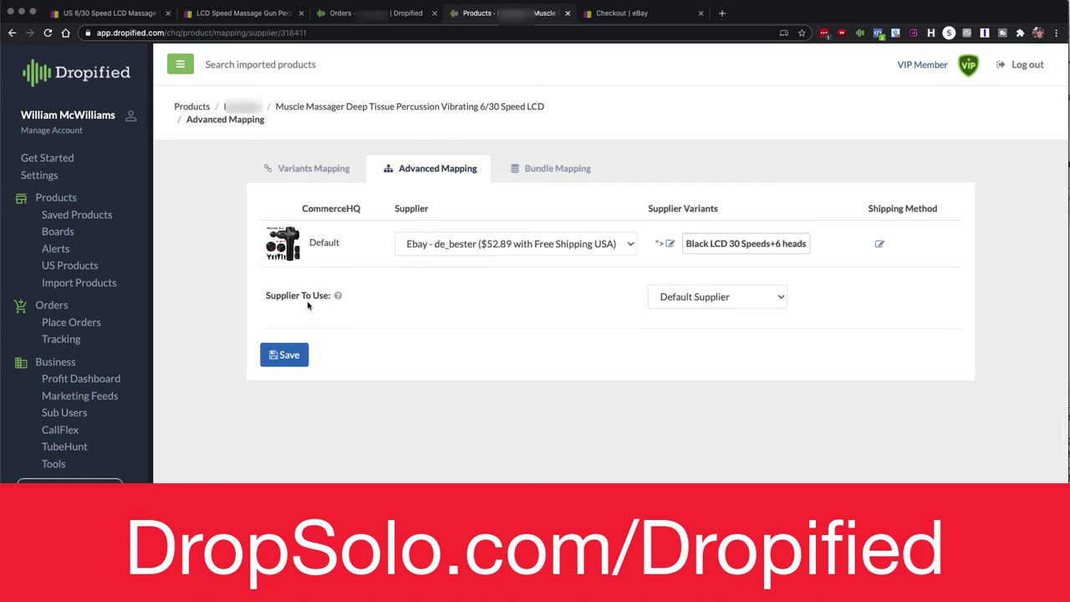
click(551, 173)
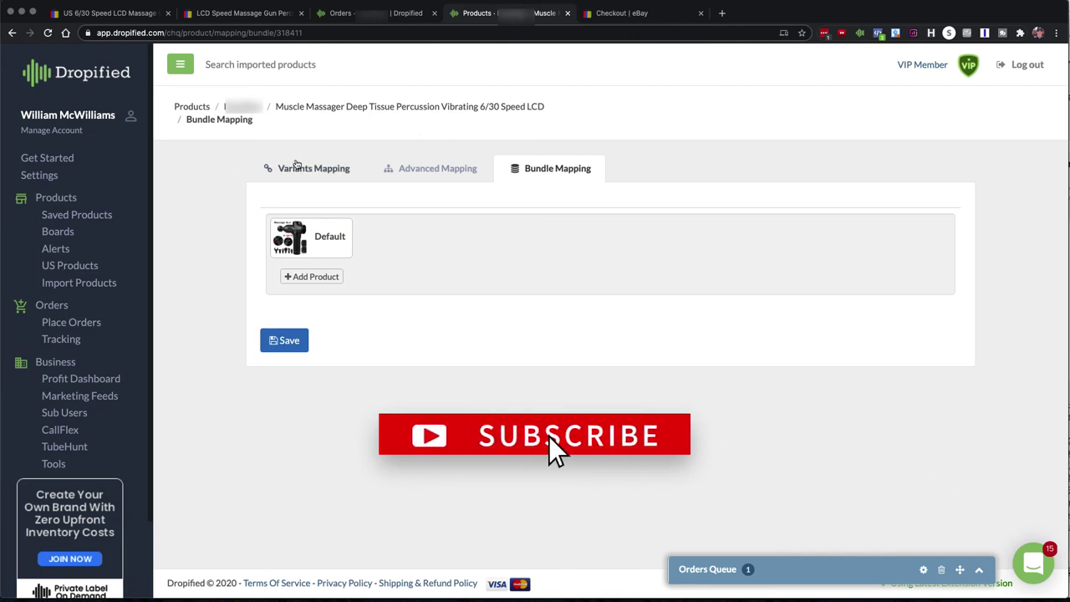
click(293, 166)
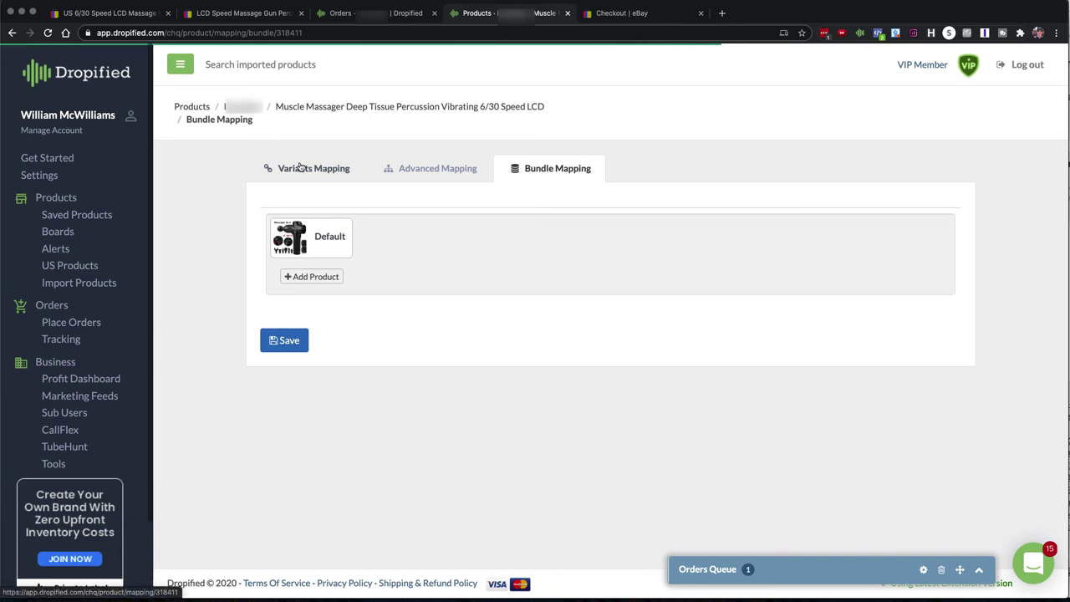